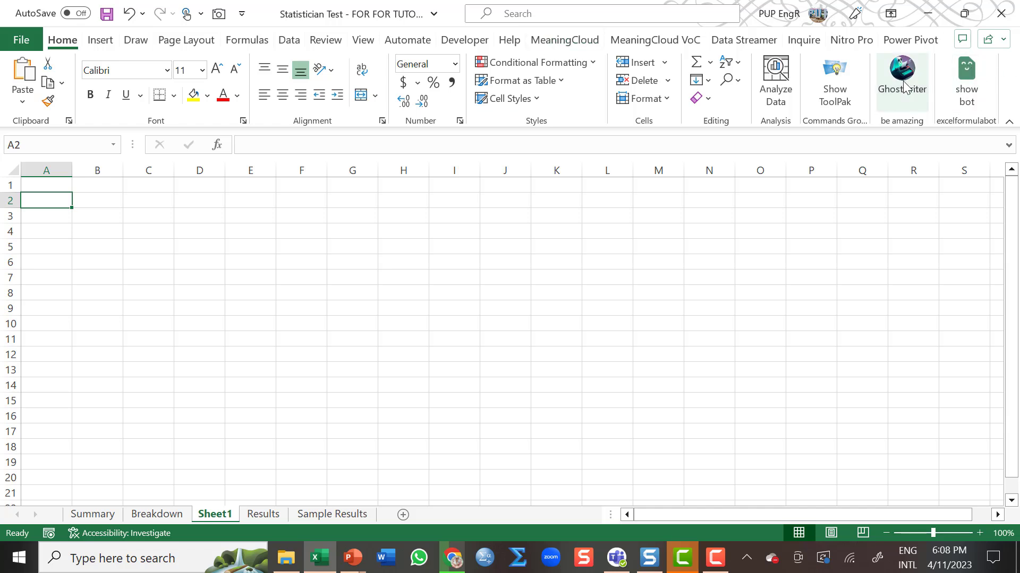
- Open the AI Formula Generator Bot add-in from excelformulabot beside the empty worksheet
left_click(963, 87)
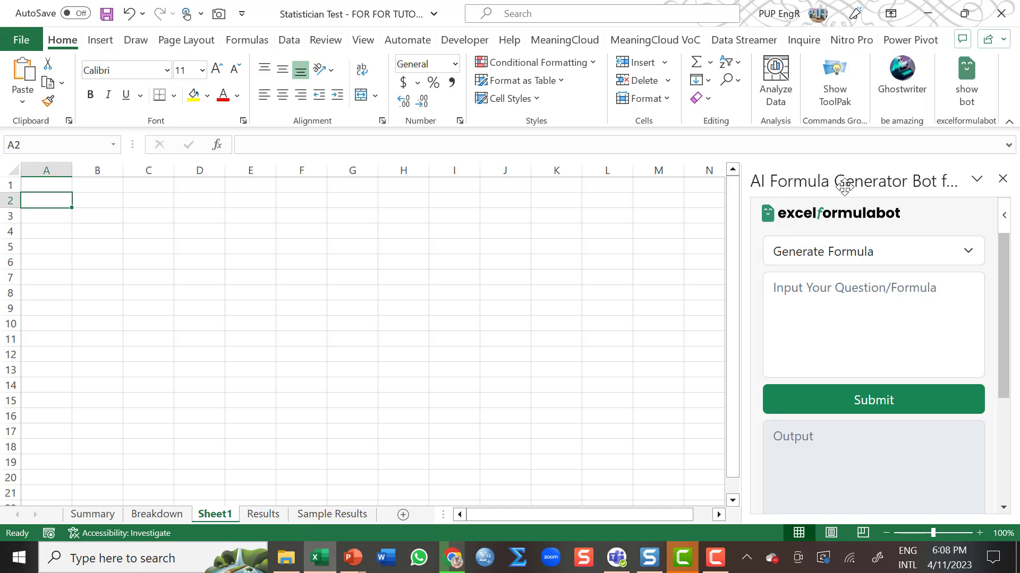
left_click(977, 184)
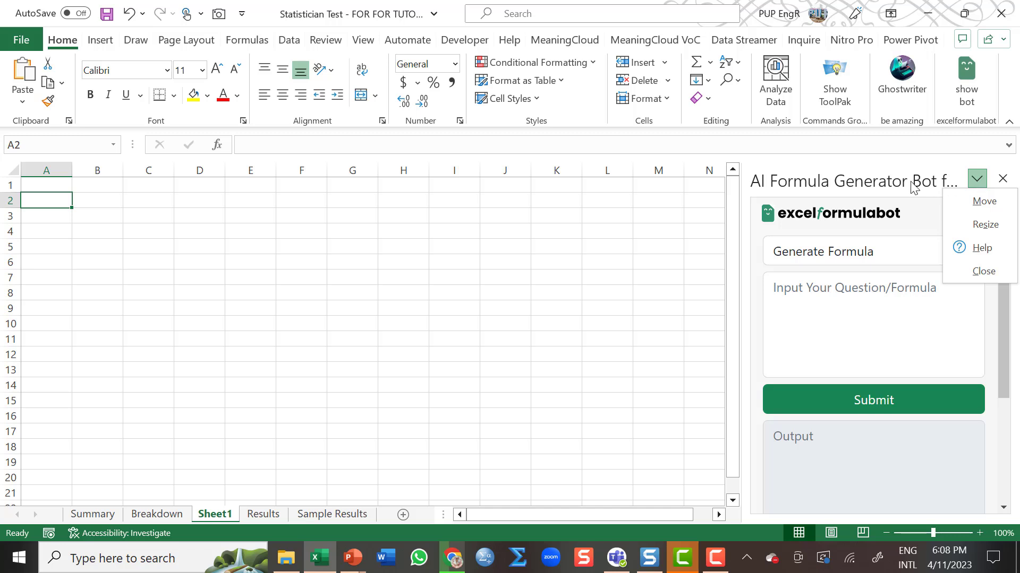
left_click(624, 219)
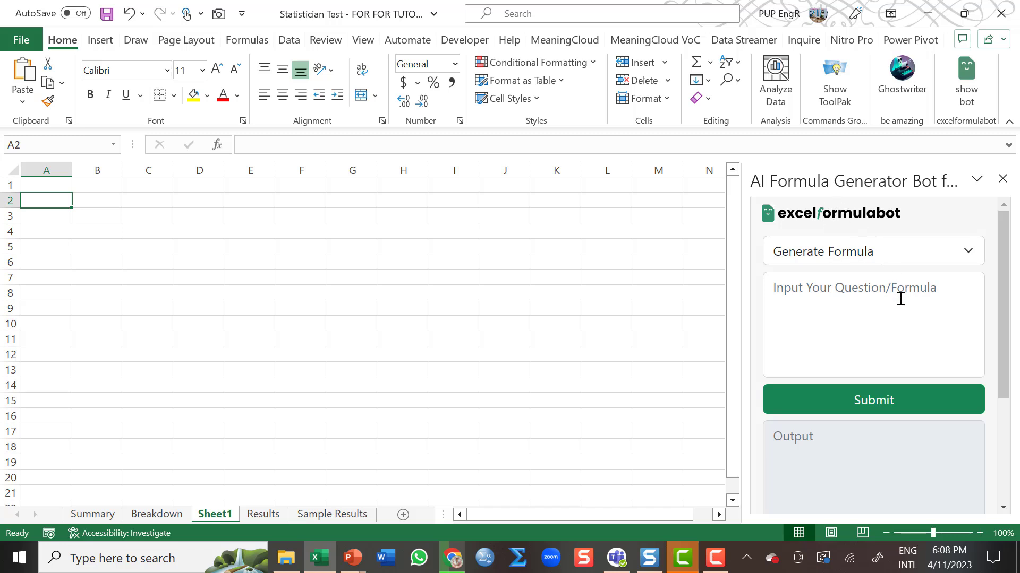
- Submit the question "What is the excel formula about countif with multiple criteria" to the formula bot in Generate Formula mode
left_click(862, 304)
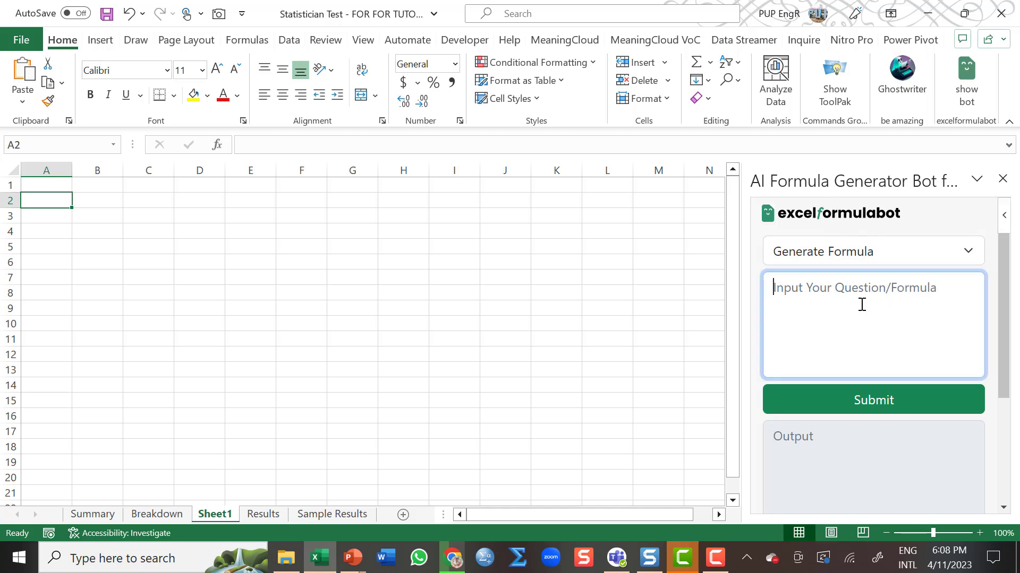
type("What ")
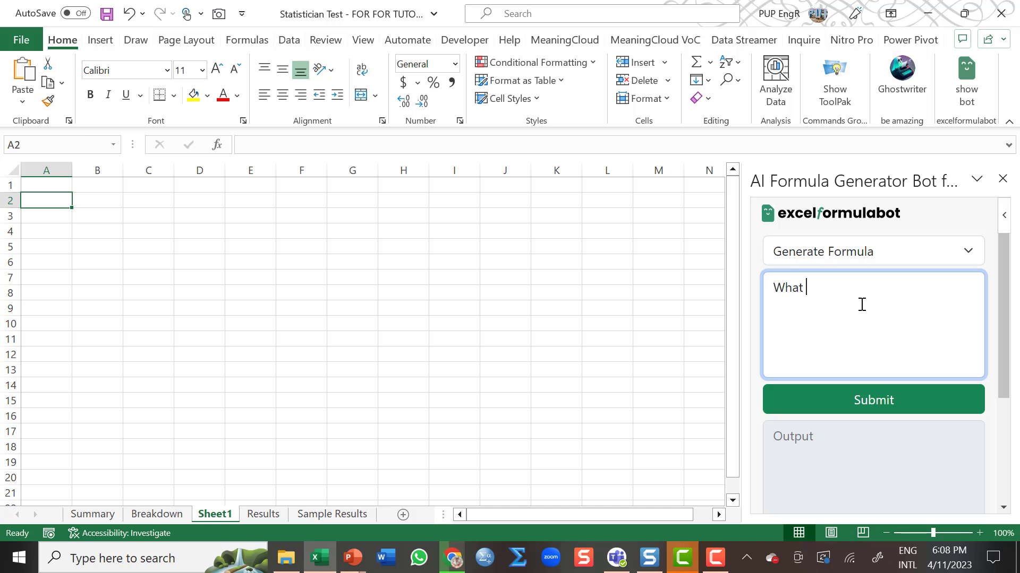
type("is the excel formula a")
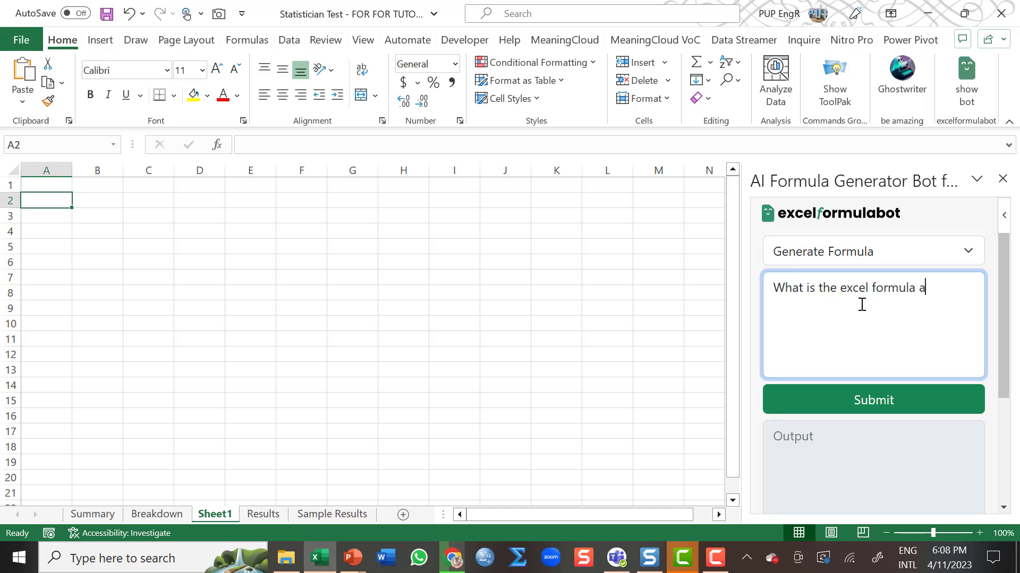
type("bout coh")
key("BackSpace")
key("BackSpace")
type("ountif with ")
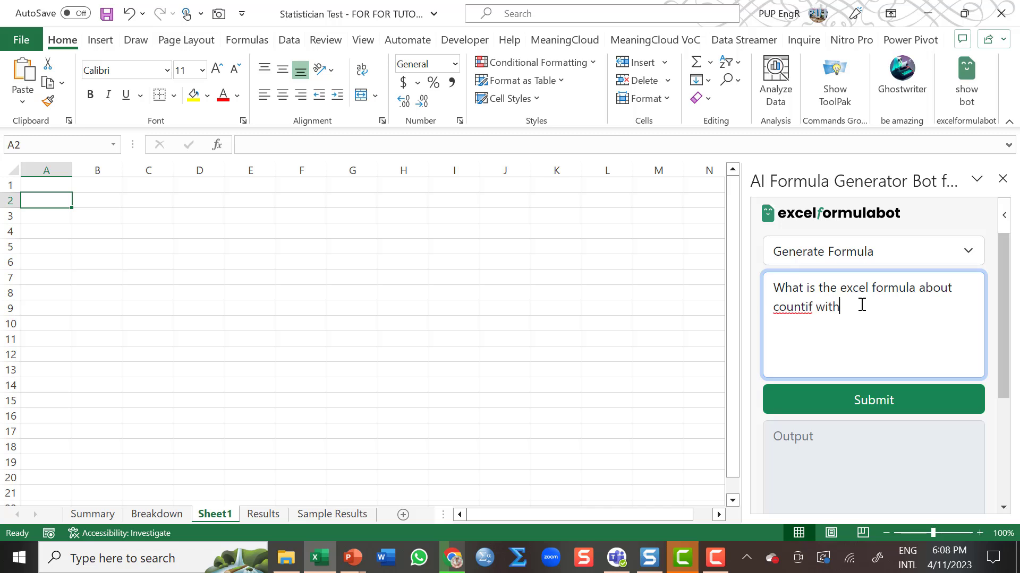
type("multiple criteria")
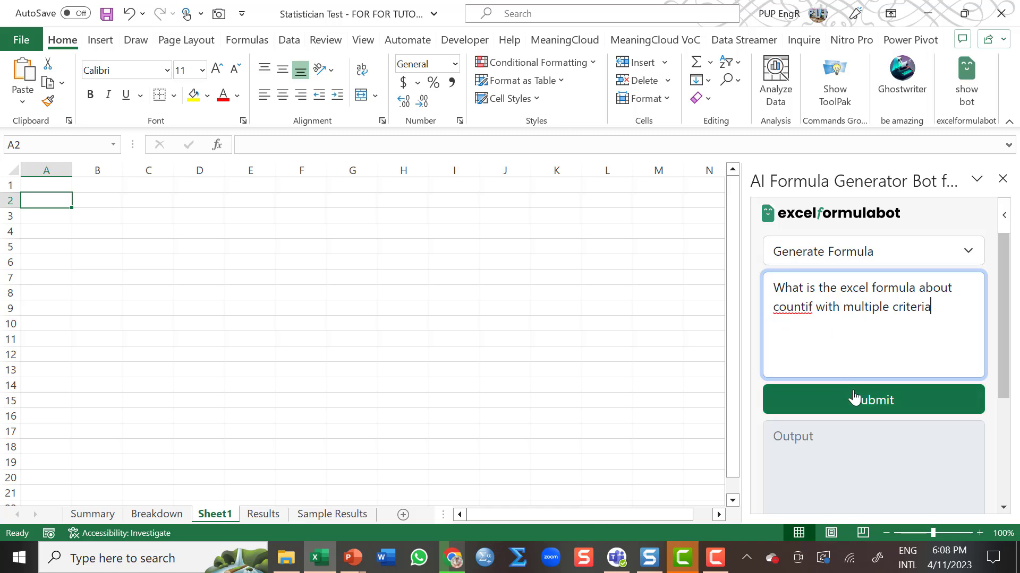
type("s")
key("BackSpace")
left_click(864, 405)
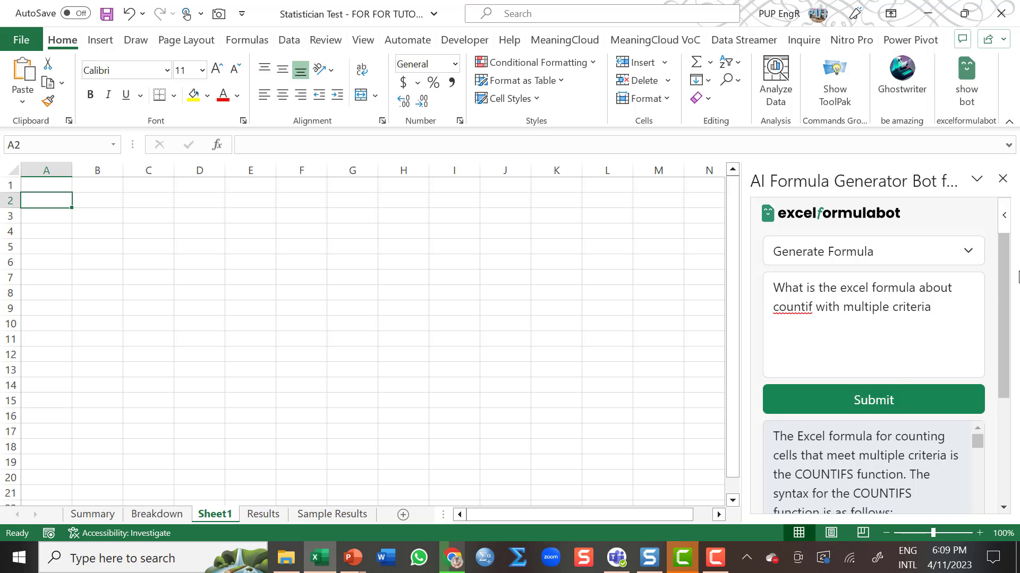
- Read through the bot's complete answer to the multiple-criteria question, including its syntax, explanation and example
scroll(1009, 282, "down", 3)
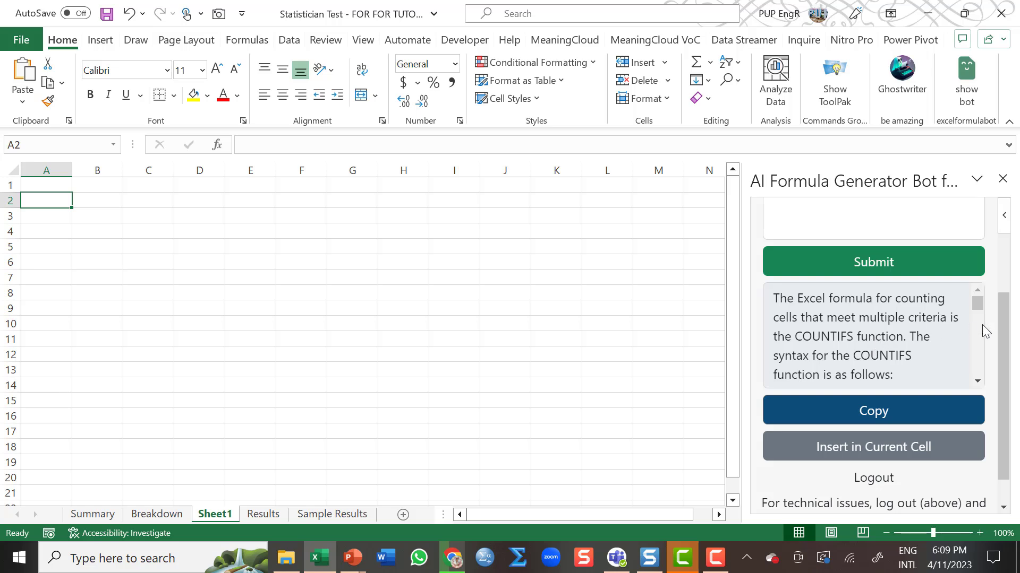
left_click_drag(1008, 339, 1010, 282)
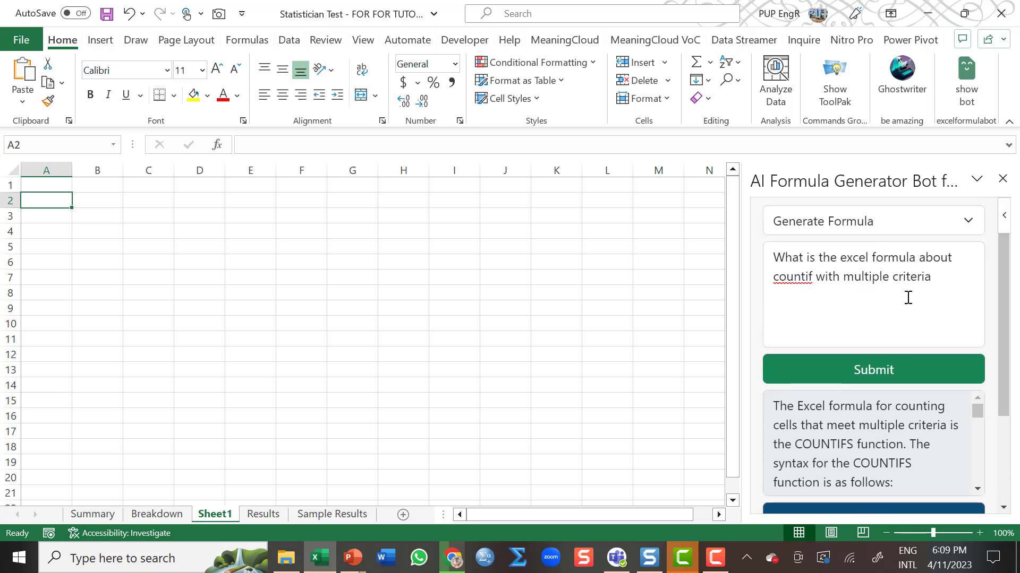
left_click_drag(843, 277, 933, 280)
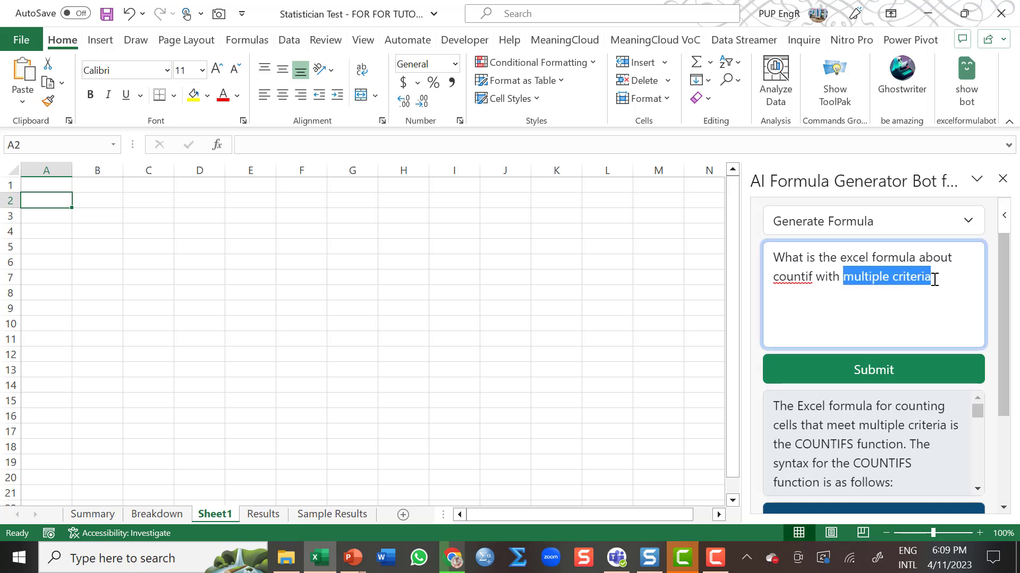
left_click_drag(1016, 271, 1015, 343)
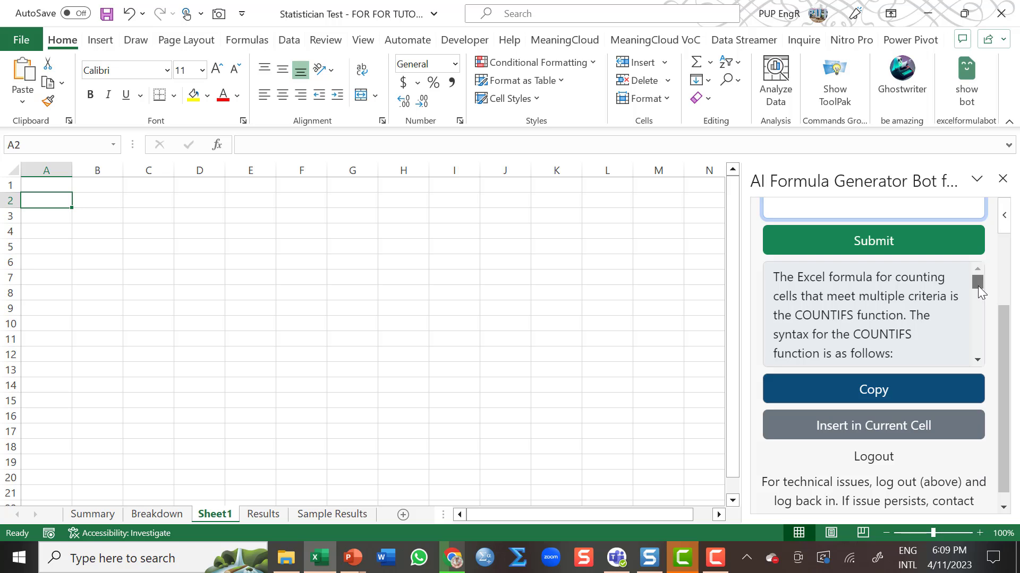
left_click_drag(977, 285, 984, 298)
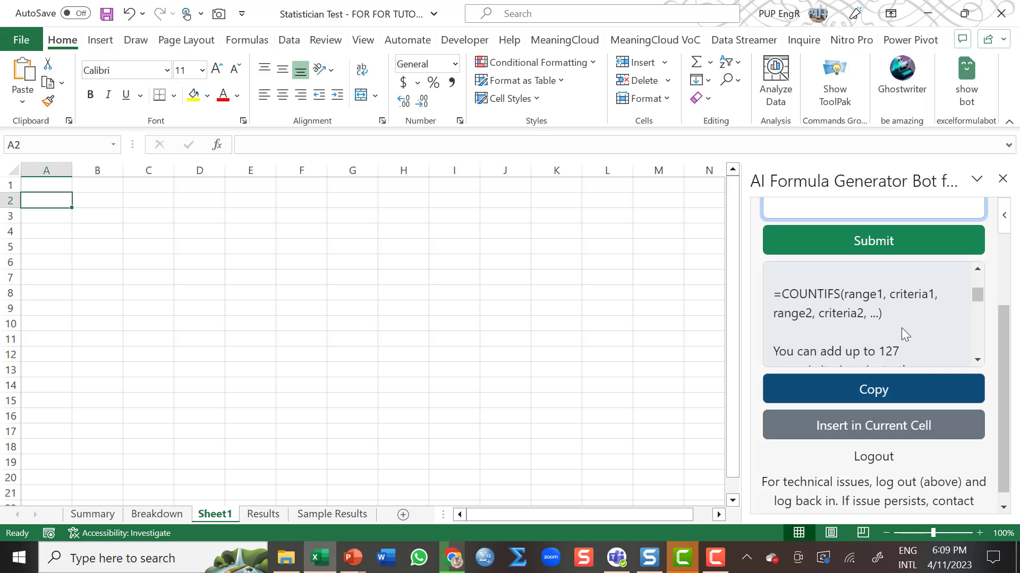
left_click_drag(977, 297, 982, 304)
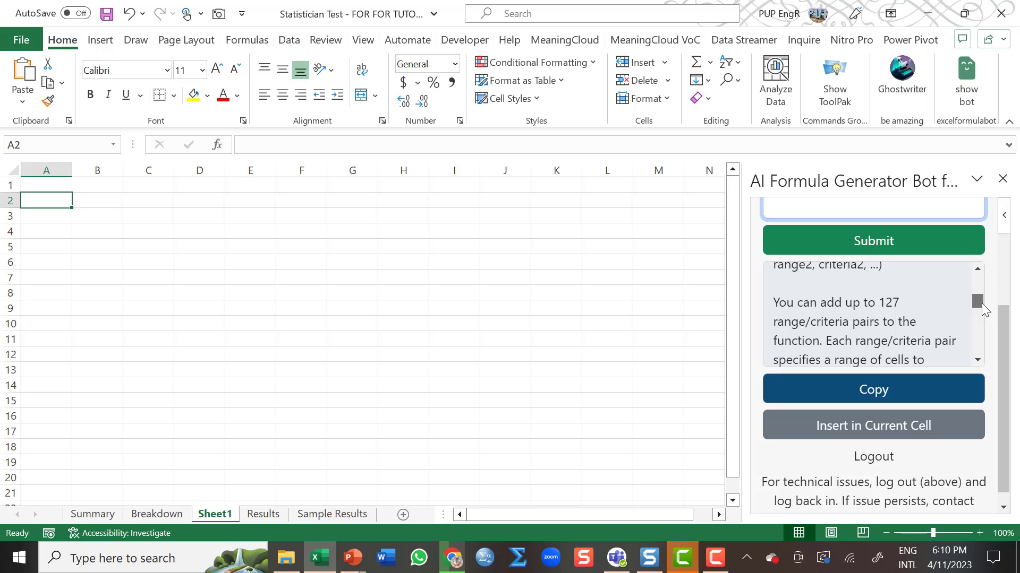
left_click_drag(981, 303, 984, 307)
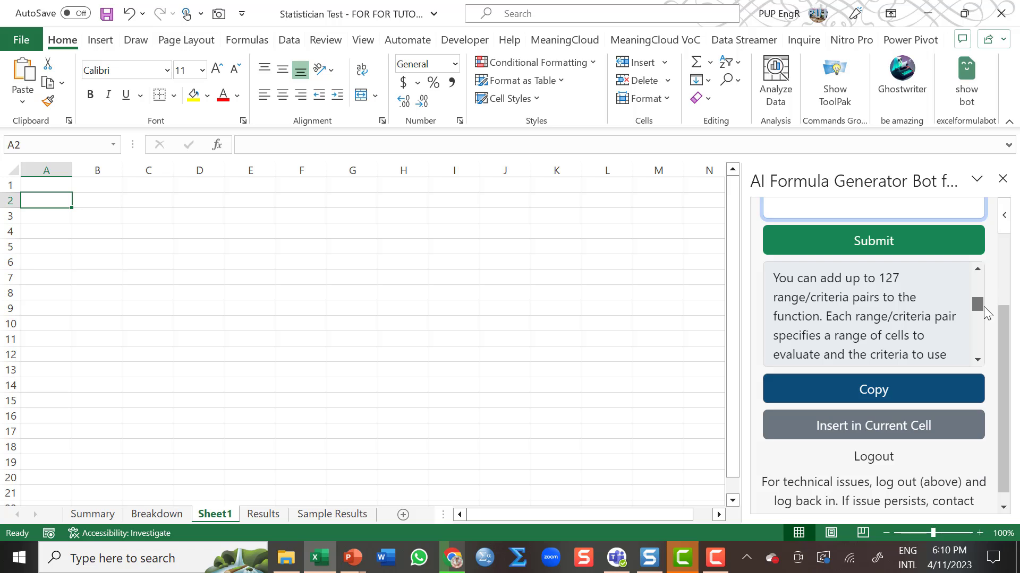
left_click_drag(983, 307, 989, 327)
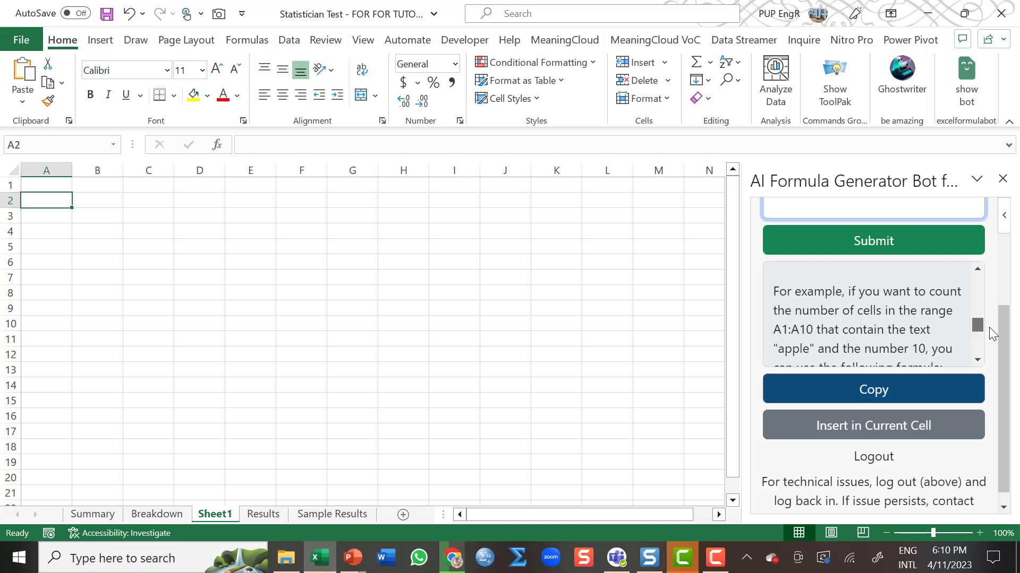
left_click_drag(989, 327, 987, 349)
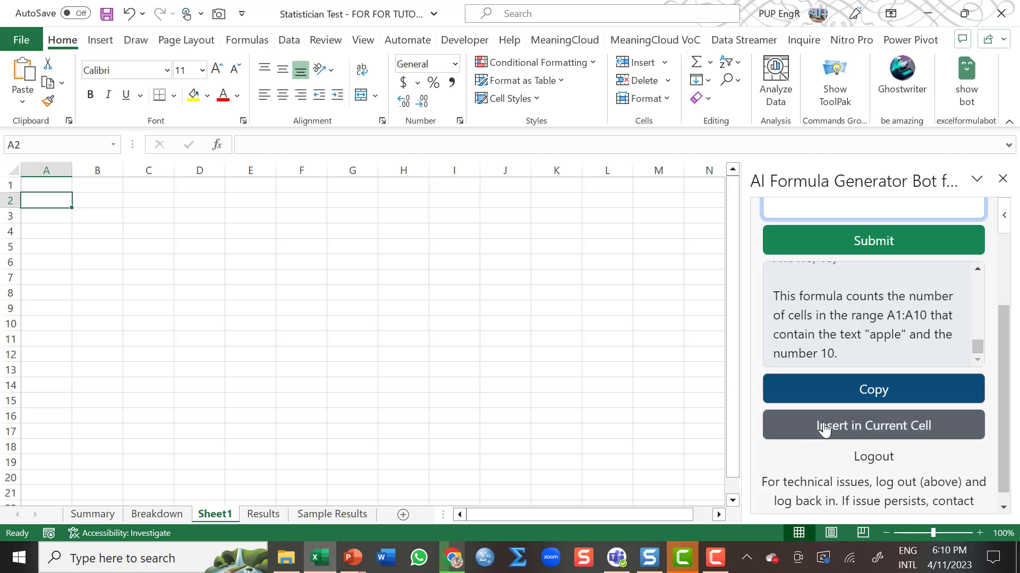
- Insert the bot's answer into cell A2 and widen column A so the text reads in long lines
left_click(860, 434)
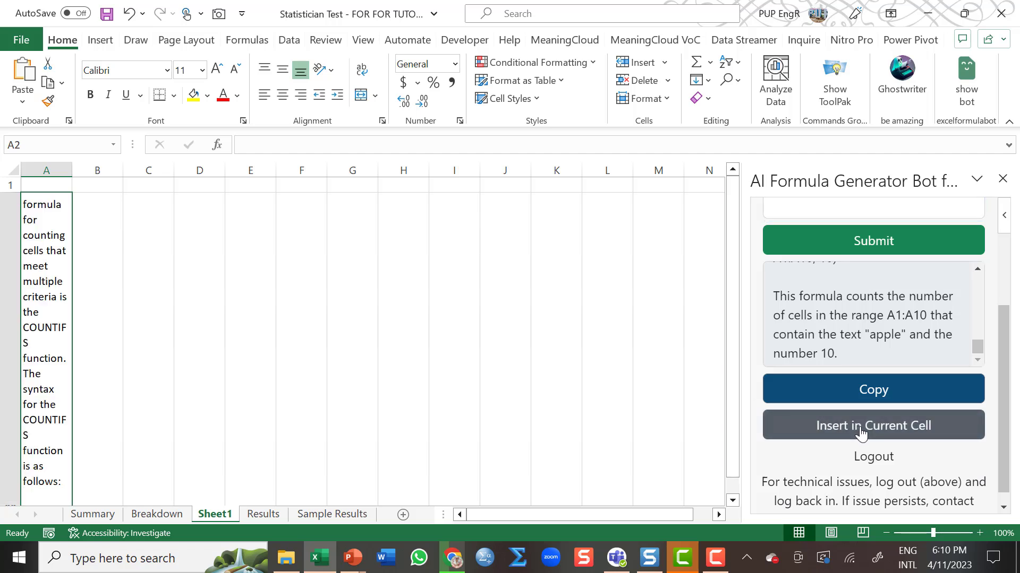
left_click_drag(68, 174, 179, 171)
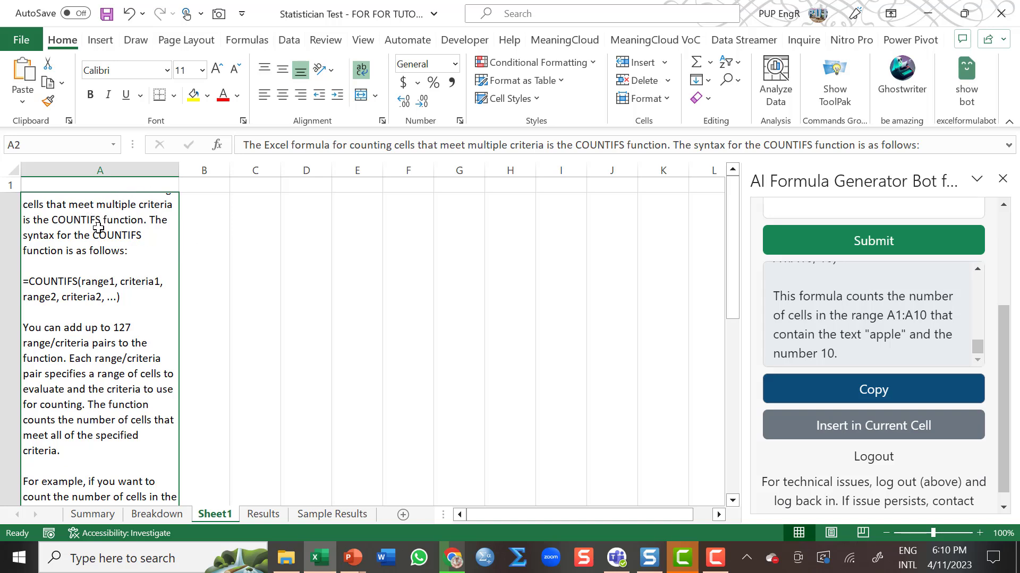
left_click_drag(179, 170, 391, 173)
scroll(229, 237, "down", 1)
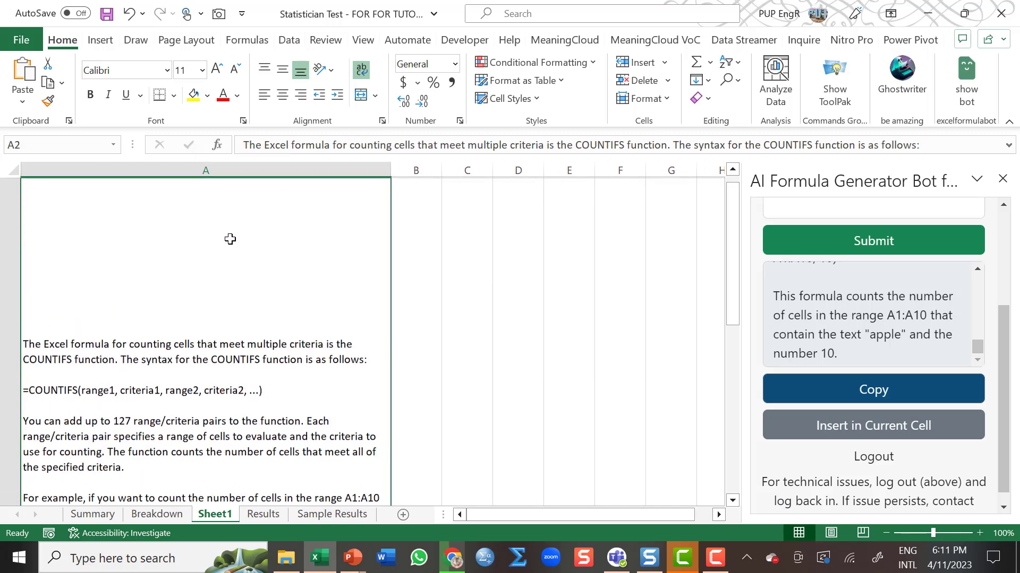
scroll(207, 228, "down", 7)
scroll(206, 228, "up", 8)
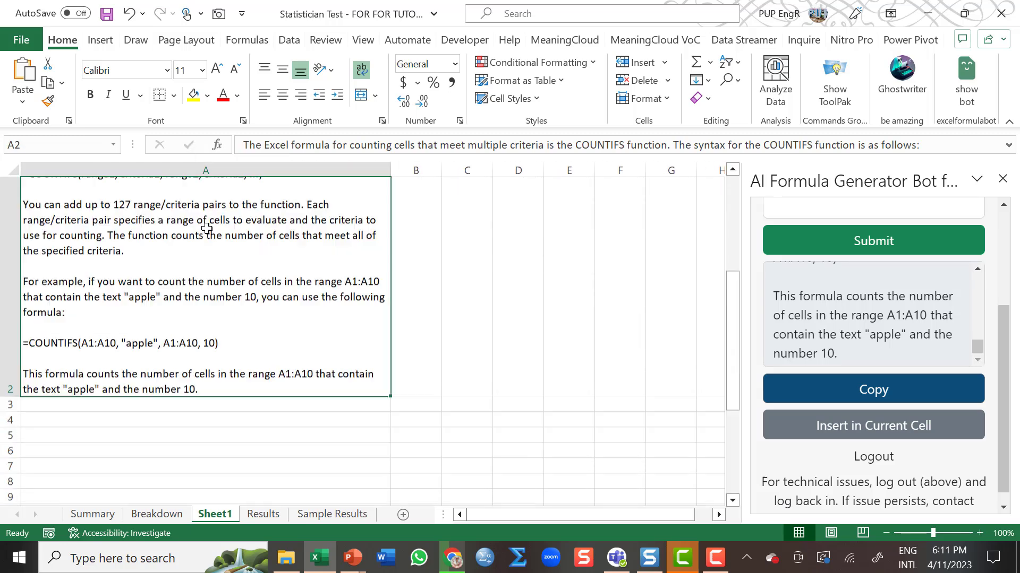
- Align the answer text in cell A2 to the top and left of the cell
left_click(440, 300)
left_click(270, 298)
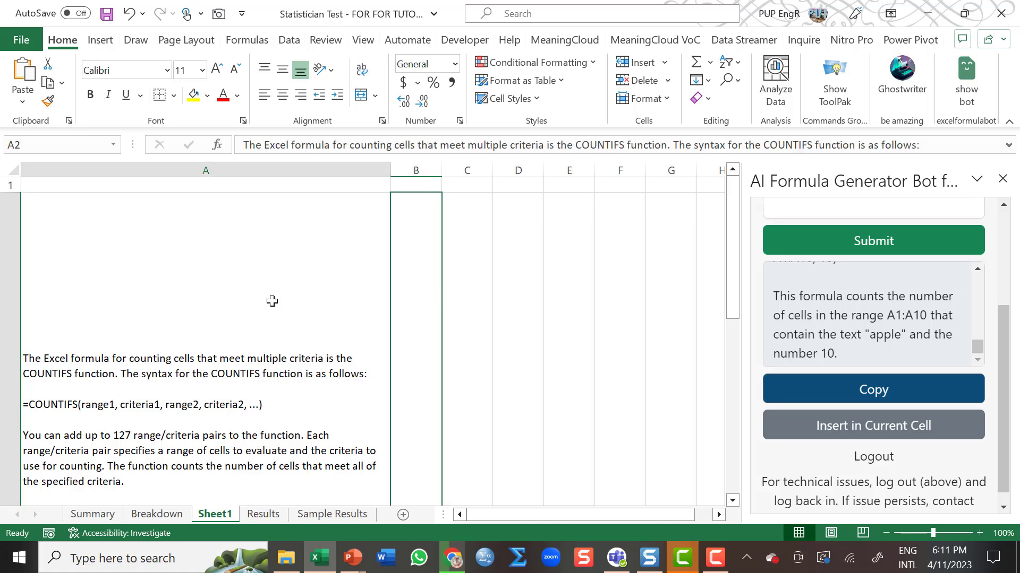
left_click(263, 70)
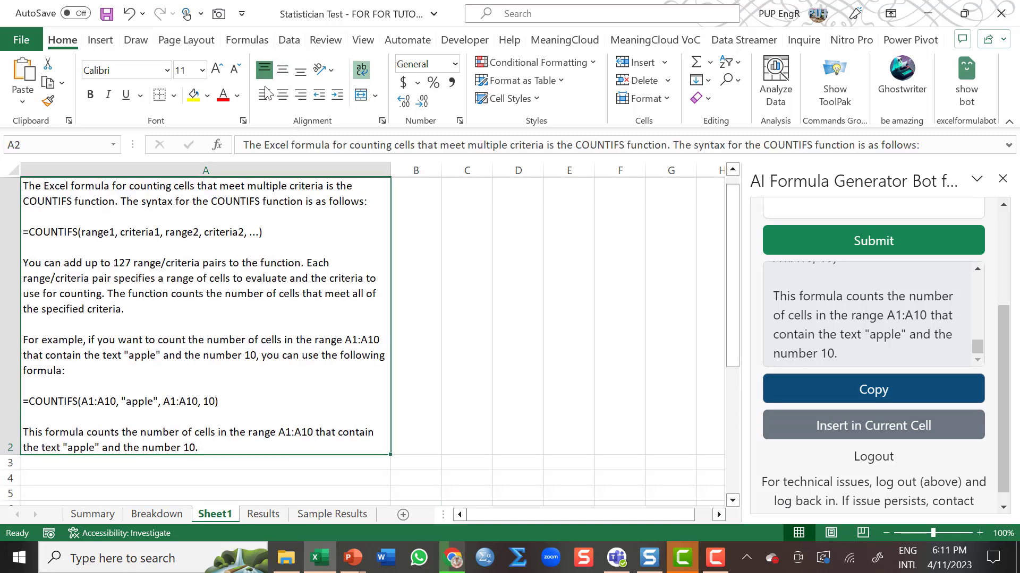
left_click(264, 94)
scroll(251, 228, "up", 1)
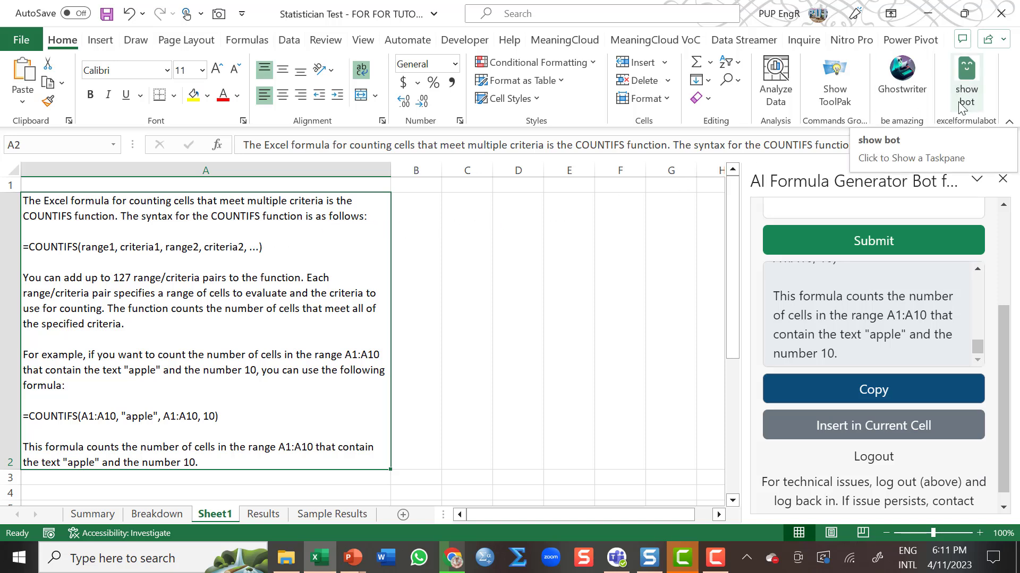
left_click(101, 47)
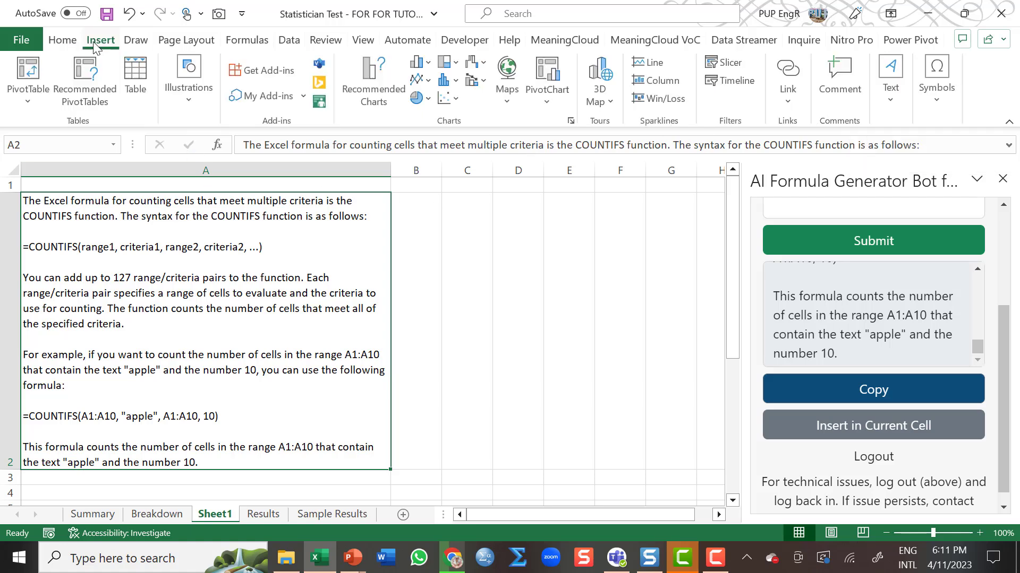
left_click(288, 75)
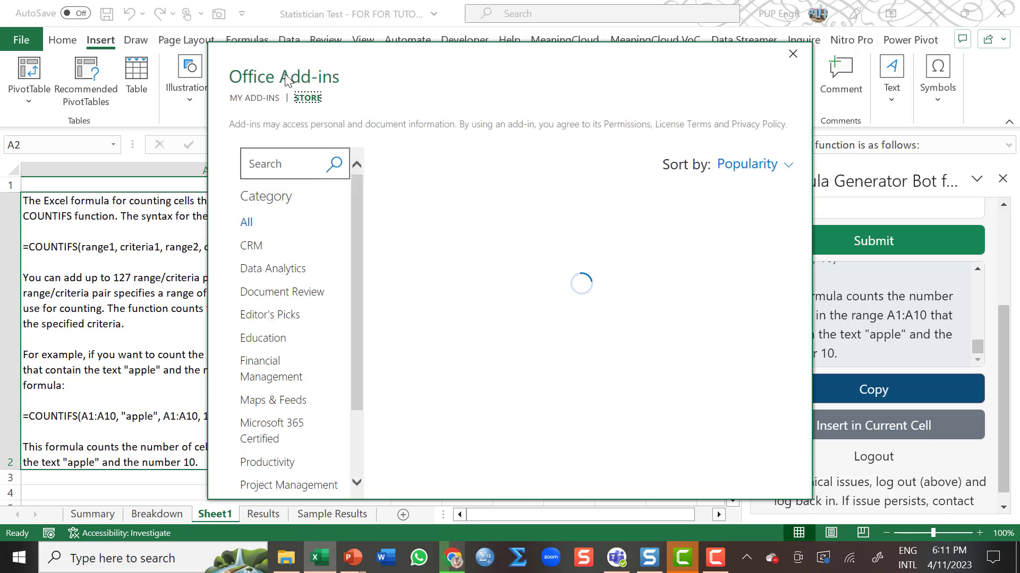
left_click(280, 167)
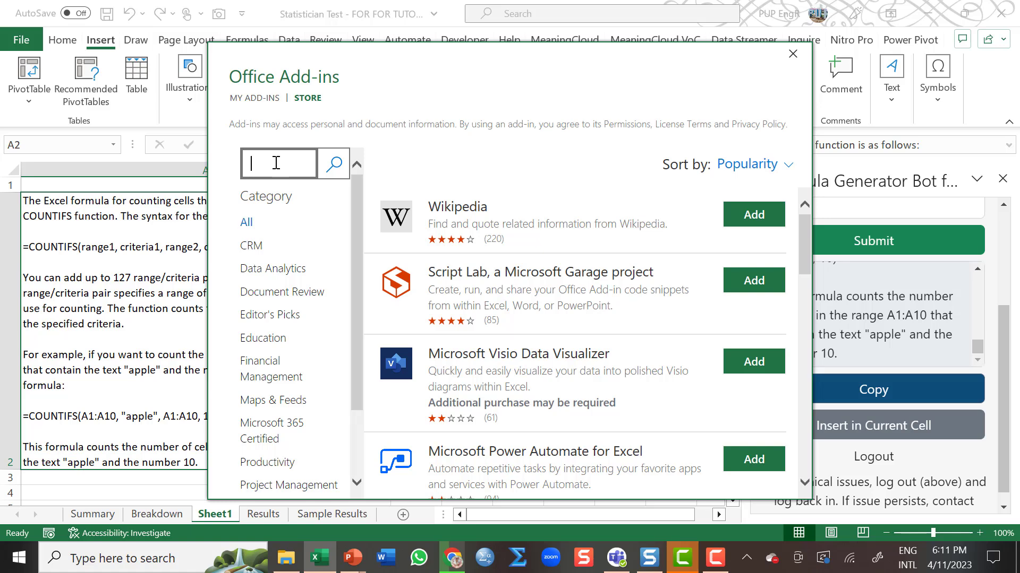
type("E")
type("xcel formul")
type("a")
type("Bot")
key("Return")
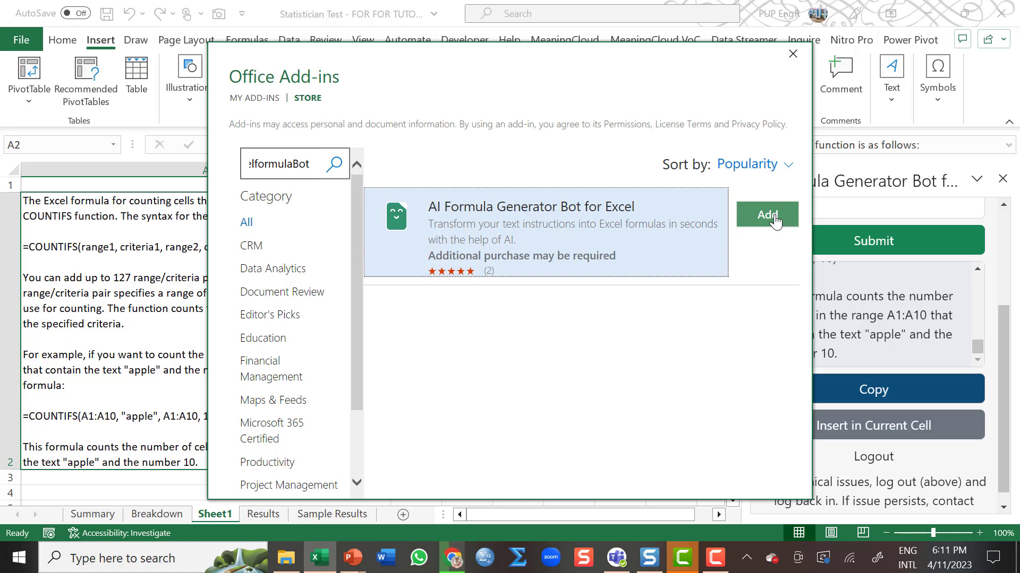
left_click(793, 54)
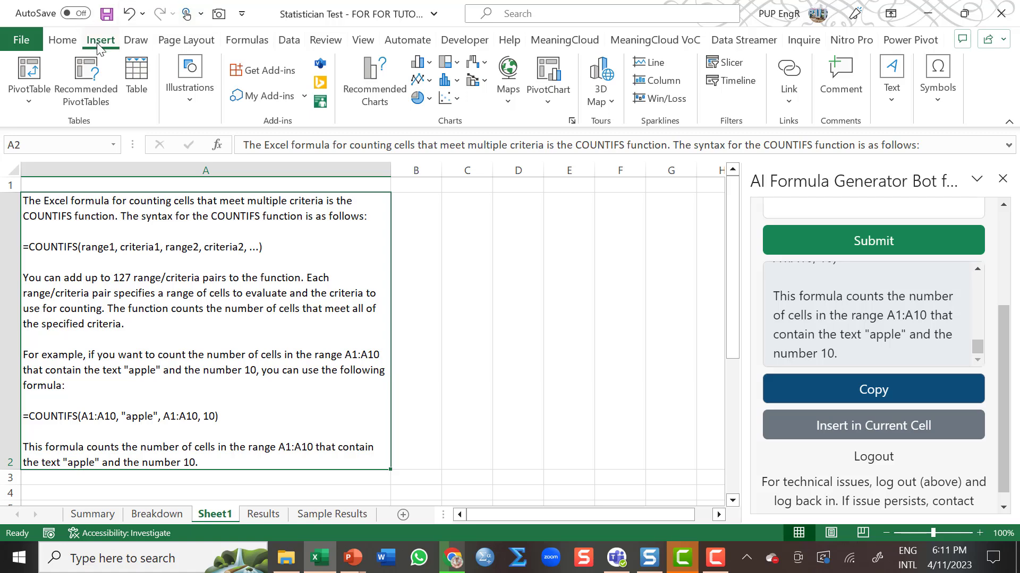
- Search the Office Add-ins store for "ExcelFormulabot" and add AI Formula Generator Bot for Excel, accepting its license terms
left_click(280, 75)
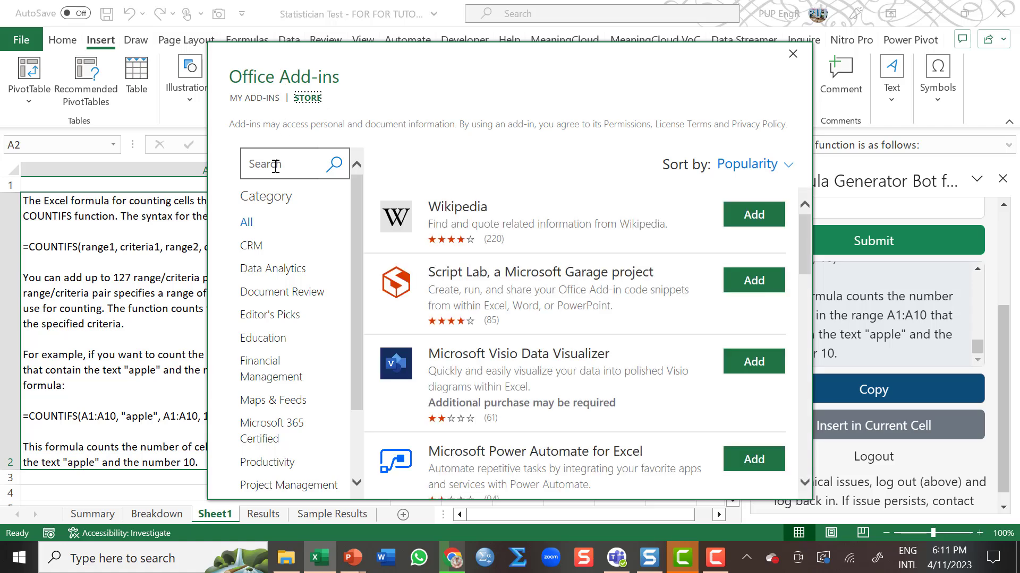
left_click(275, 168)
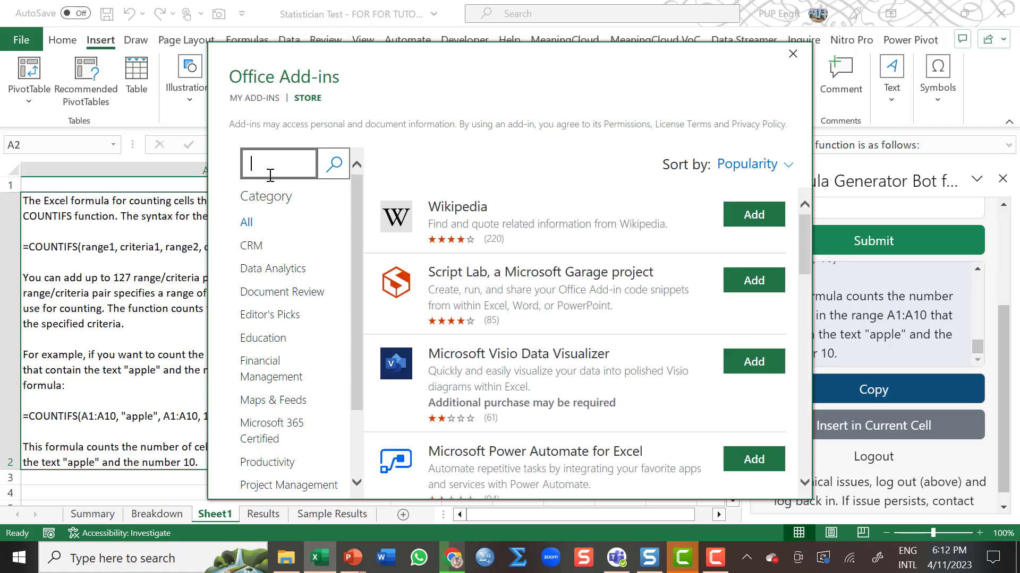
type("Excel")
type("Formulabot")
key("Return")
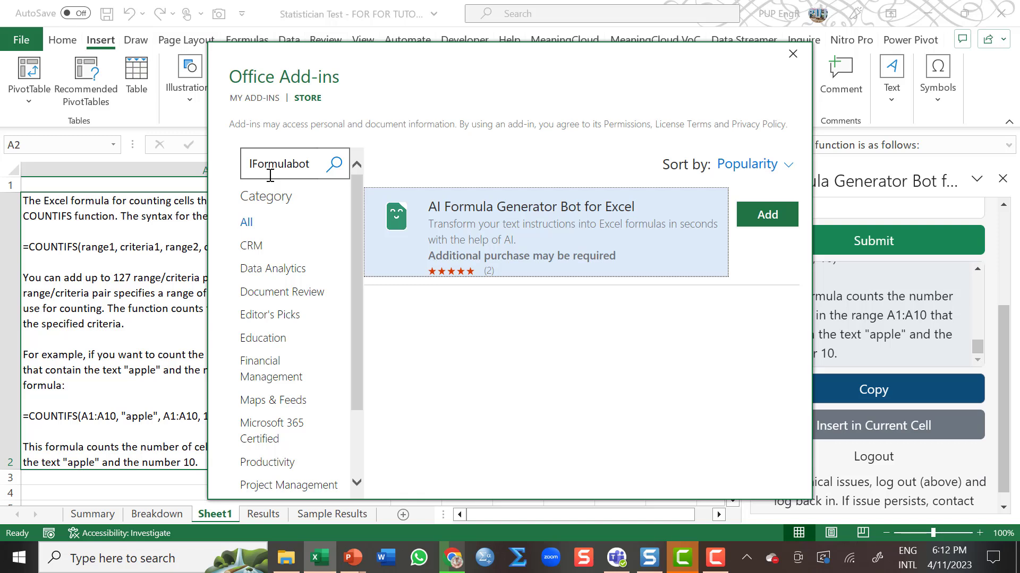
left_click(773, 218)
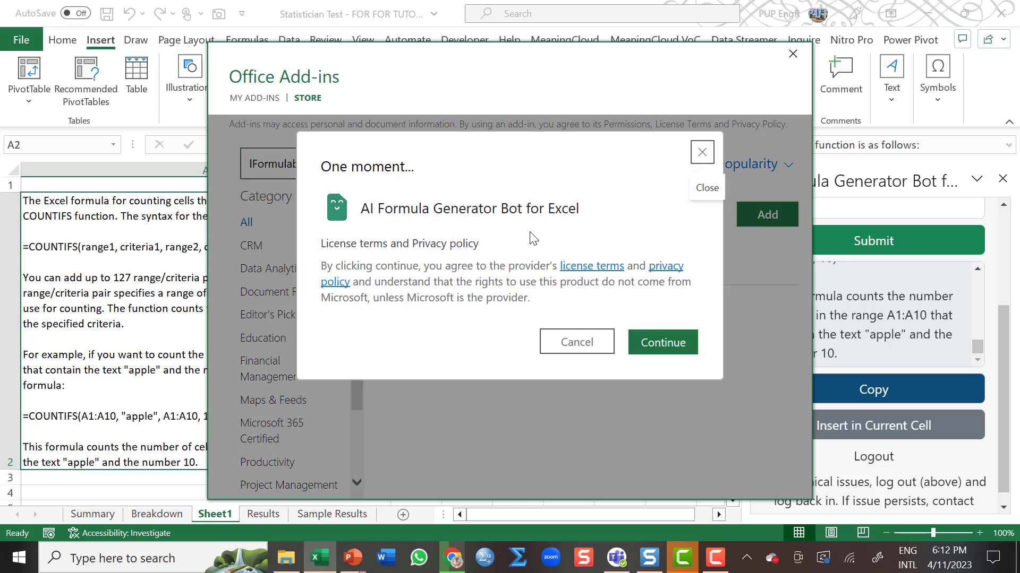
left_click(679, 353)
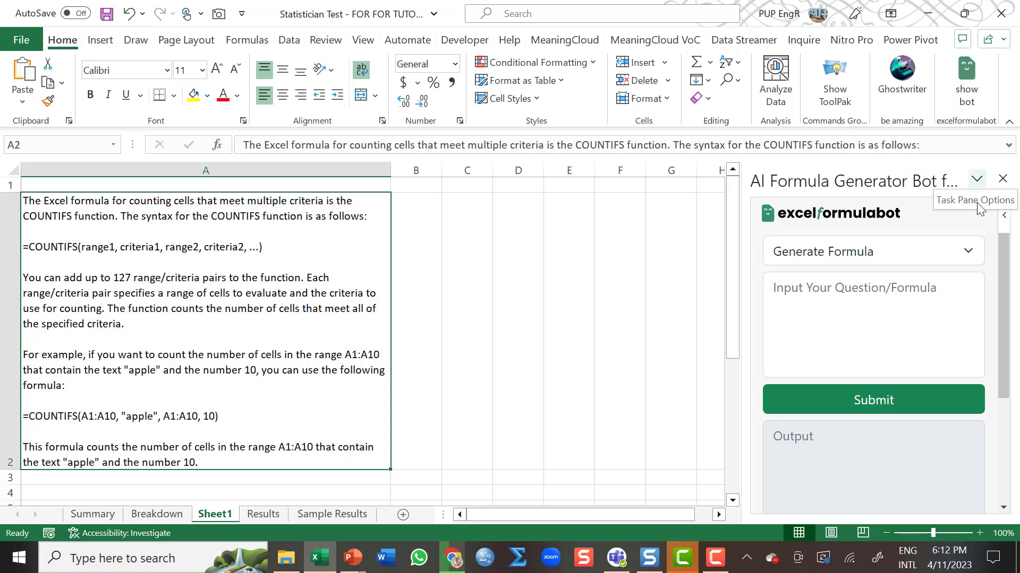
- Switch the formula bot from generating formulas to Explain Formula mode
left_click(970, 254)
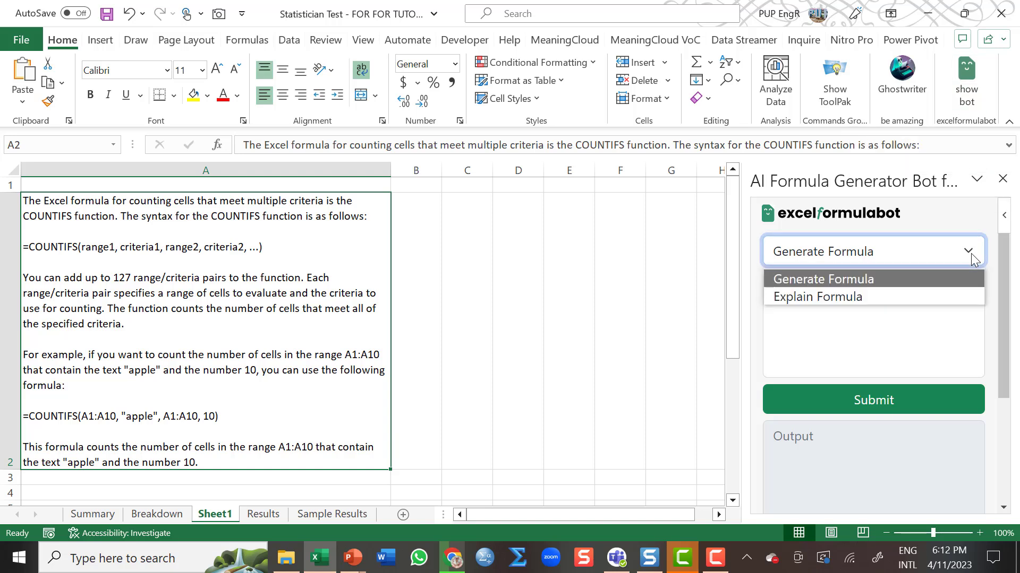
left_click(856, 298)
left_click(855, 287)
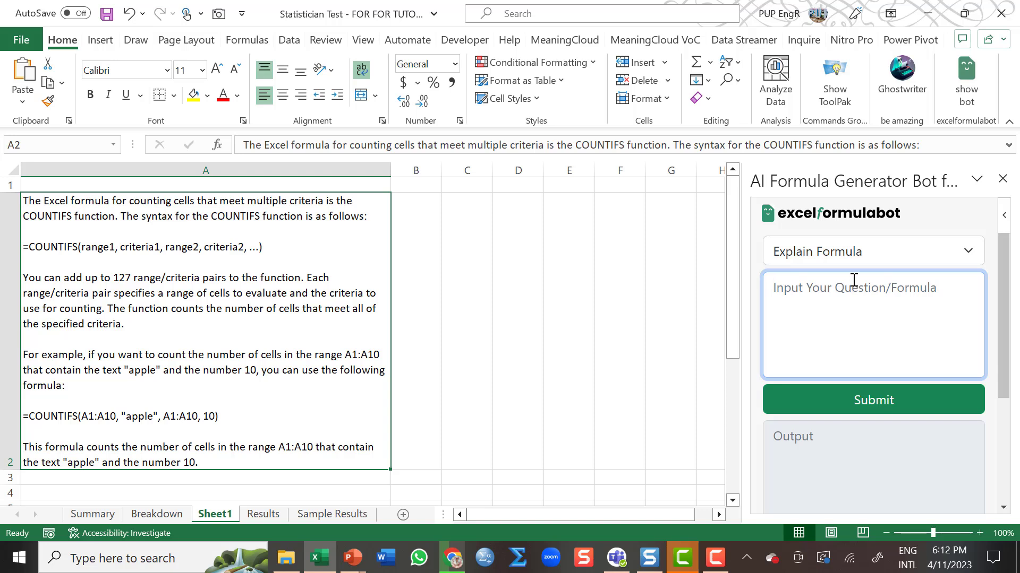
- Enlarge the formula bar and copy the example =COUNTIFS(A1:A10, "apple", A1:A10, 10) from the text in cell A2
left_click(280, 249)
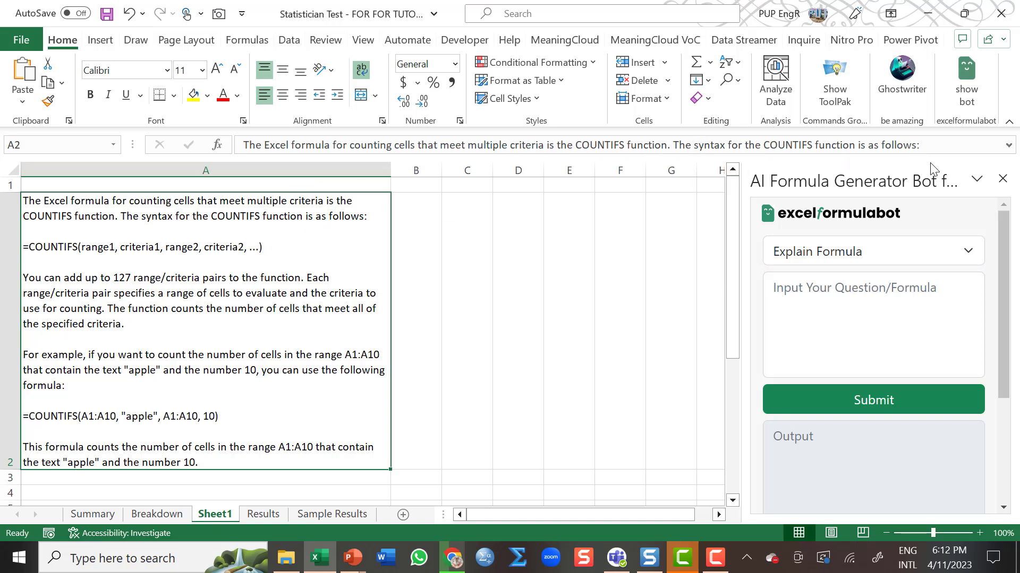
triple_click(942, 152)
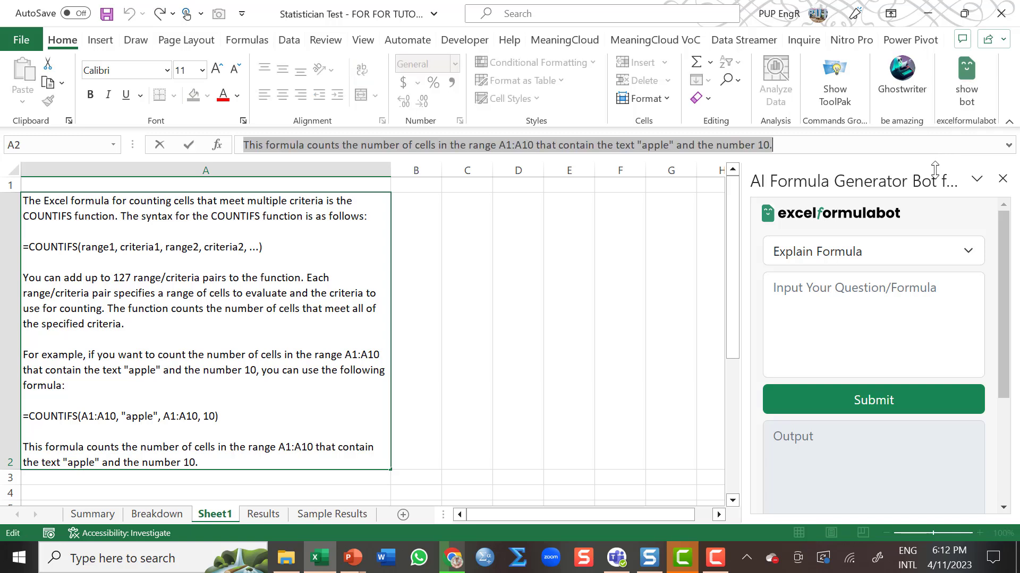
left_click_drag(935, 168, 924, 201)
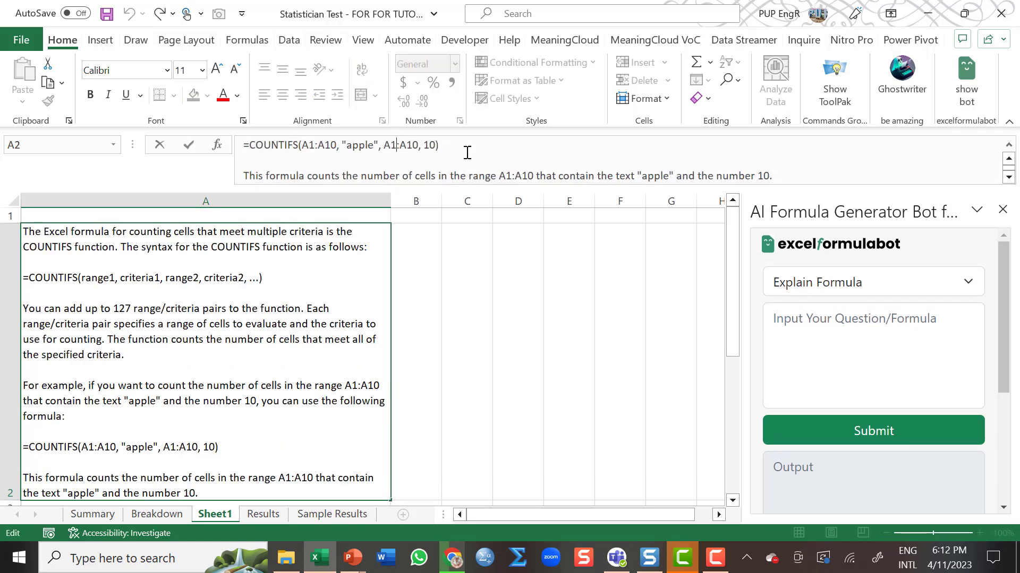
left_click_drag(467, 151, 255, 142)
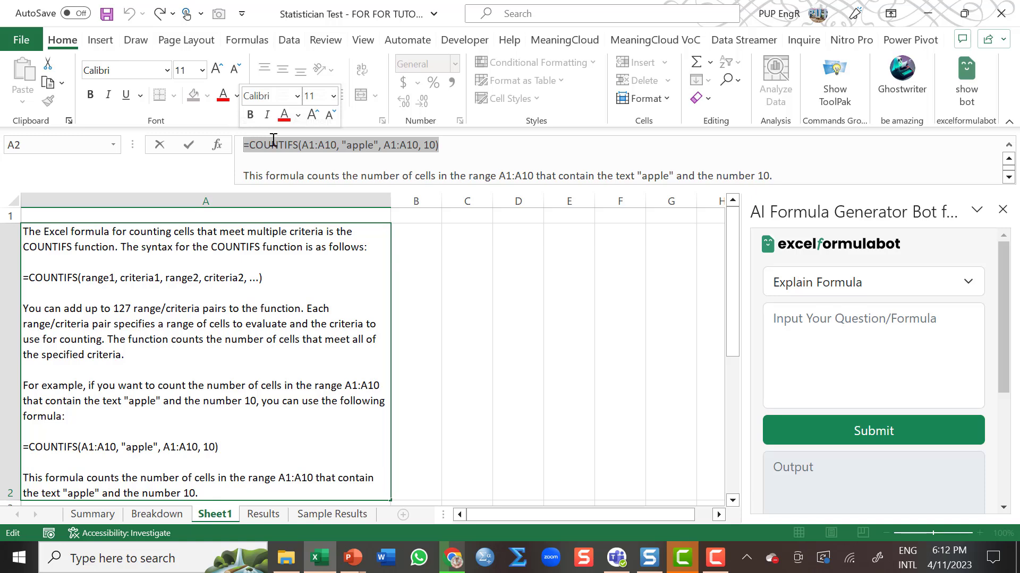
key("ctrl+c")
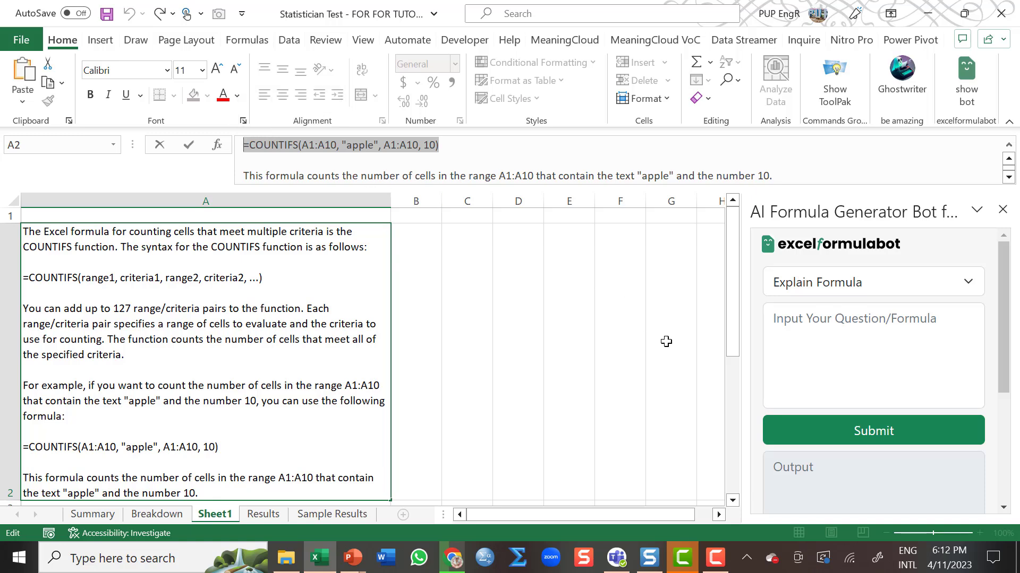
- Submit the question "explain this =COUNTIFS(A1:A10, "apple", A1:A10, 10)" to the formula bot
left_click(802, 329)
type("explain th")
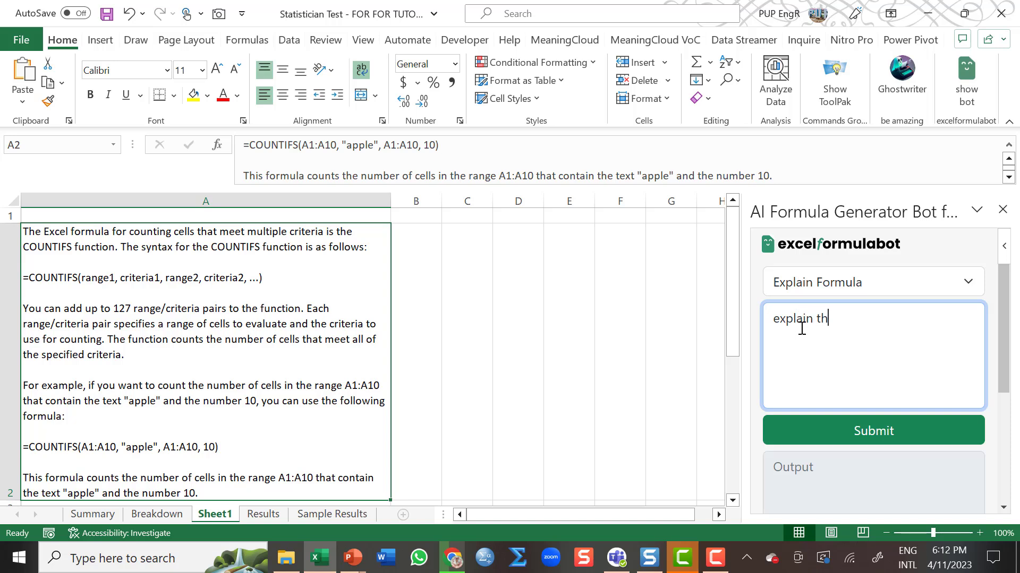
type("is")
key("ctrl+v")
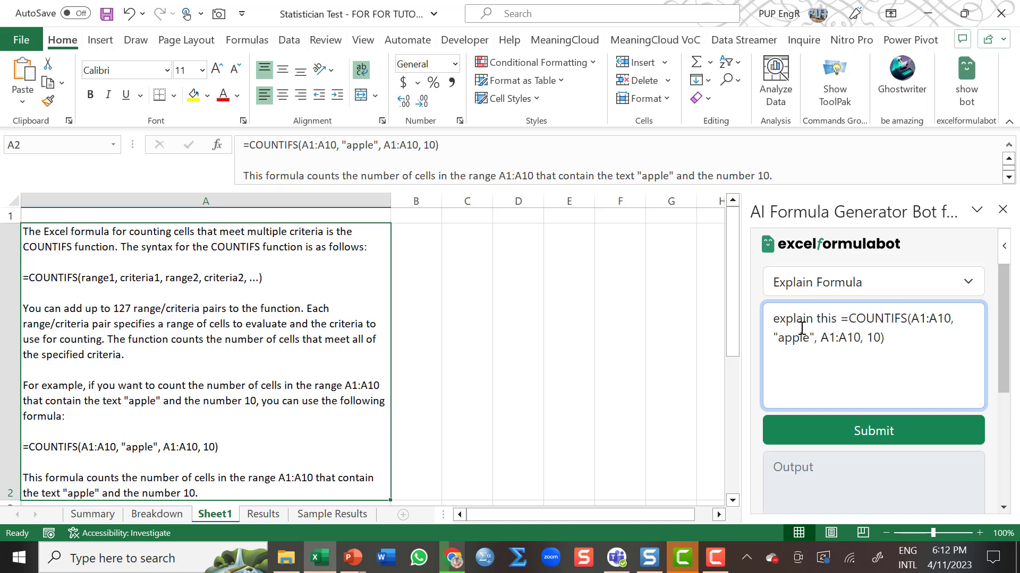
left_click(870, 431)
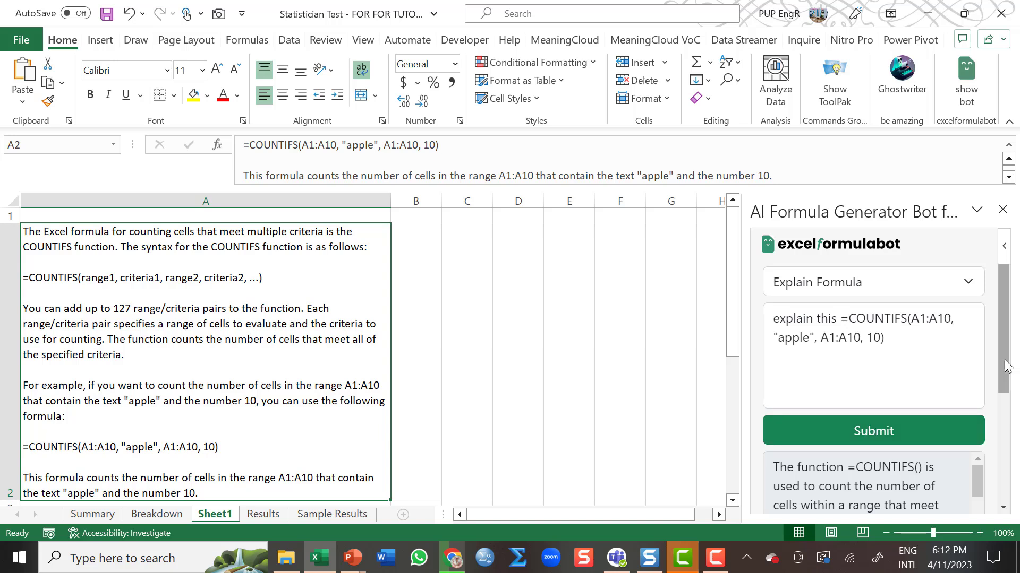
- Insert the bot's explanation into cell B2 and wrap its text
left_click_drag(1010, 366, 1010, 441)
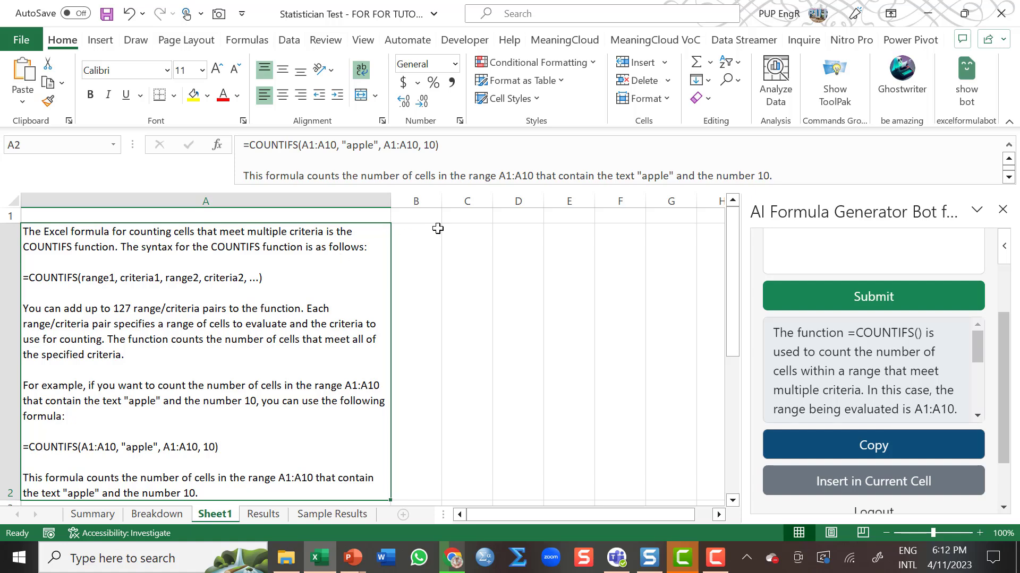
left_click(416, 265)
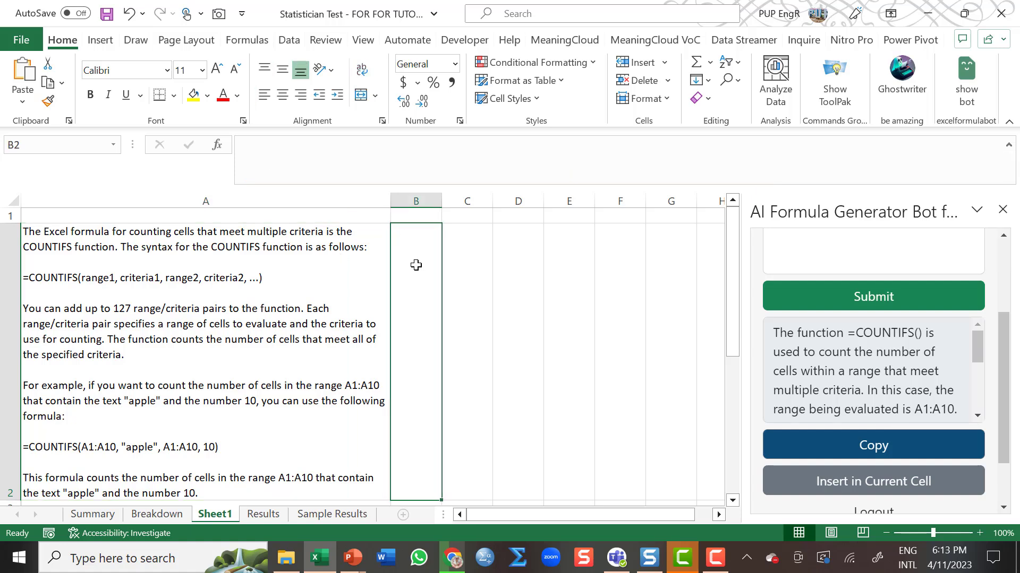
left_click(858, 482)
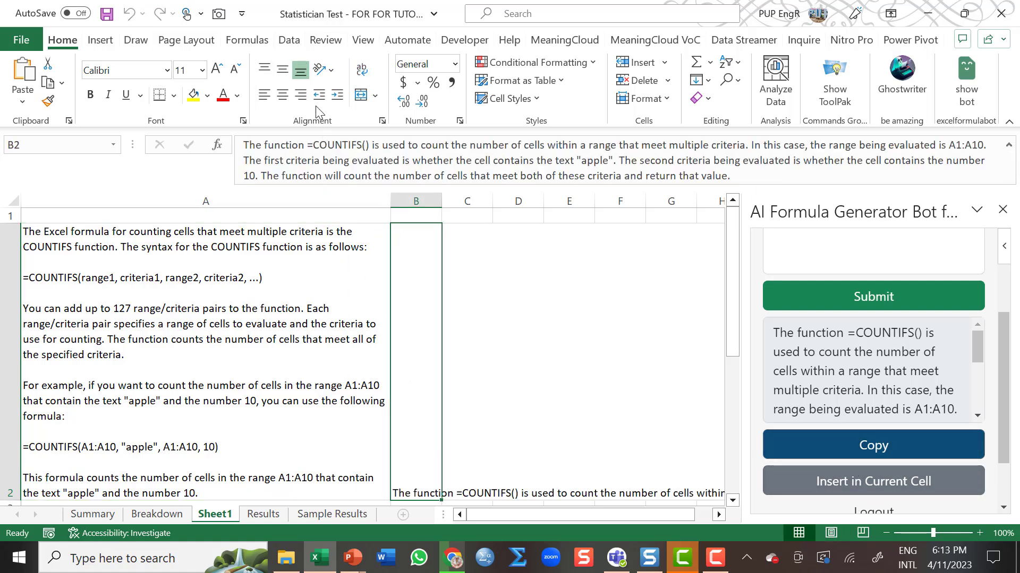
left_click(361, 69)
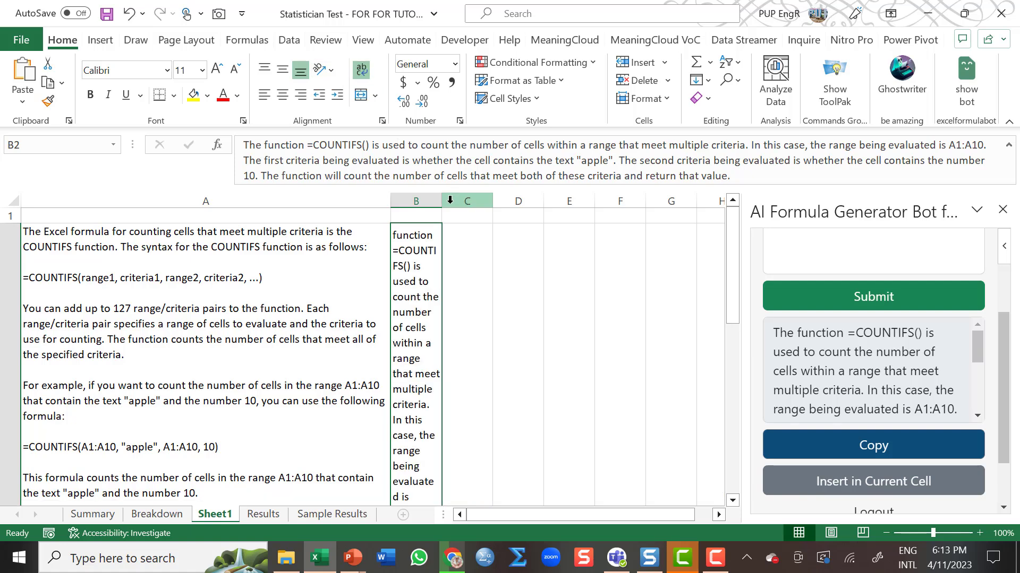
- Widen column B so the explanation reads in long lines, and align the text in B2 to the top
left_click_drag(441, 201, 723, 201)
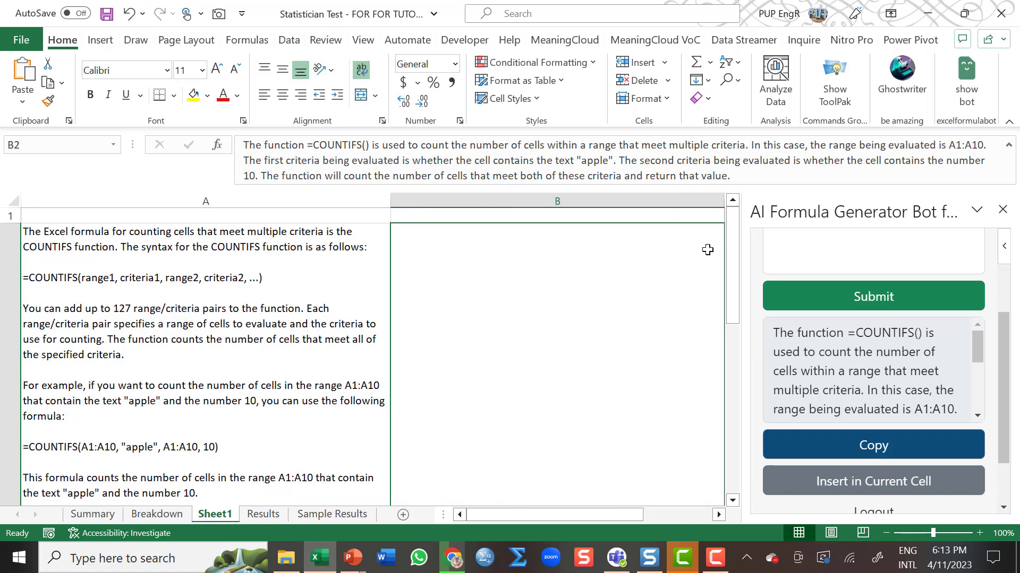
double_click(587, 312)
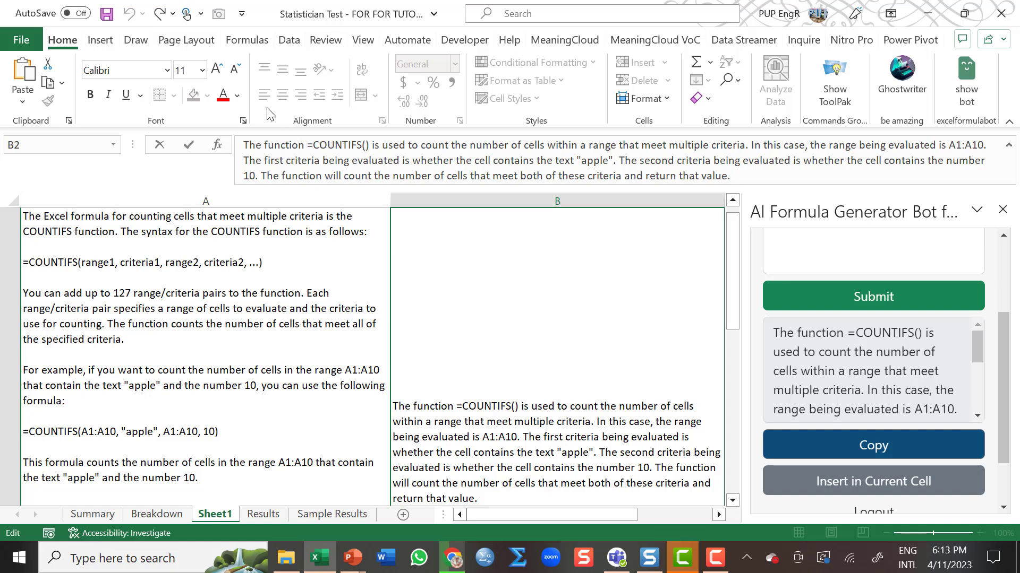
left_click(335, 327)
left_click(562, 314)
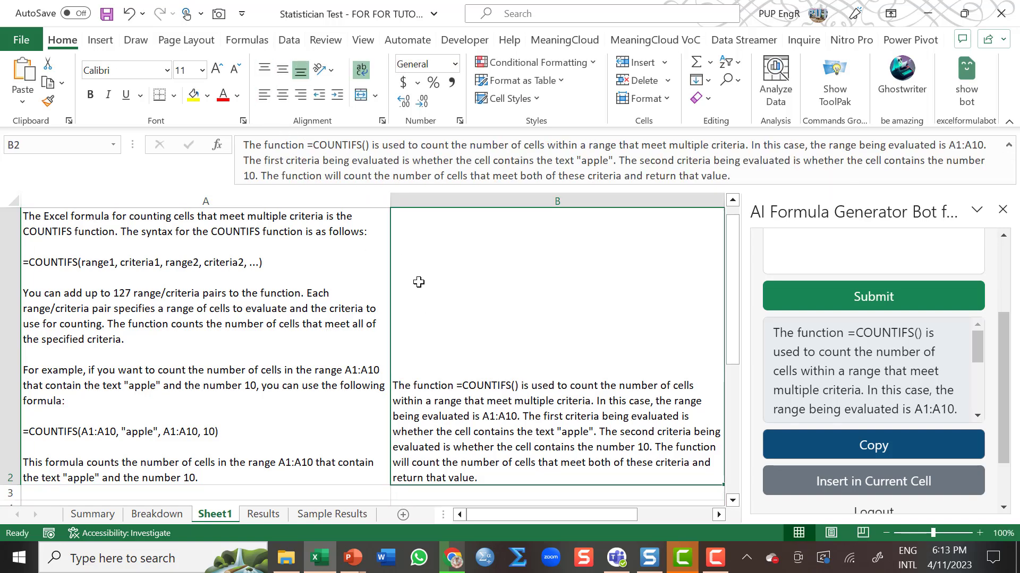
left_click(269, 71)
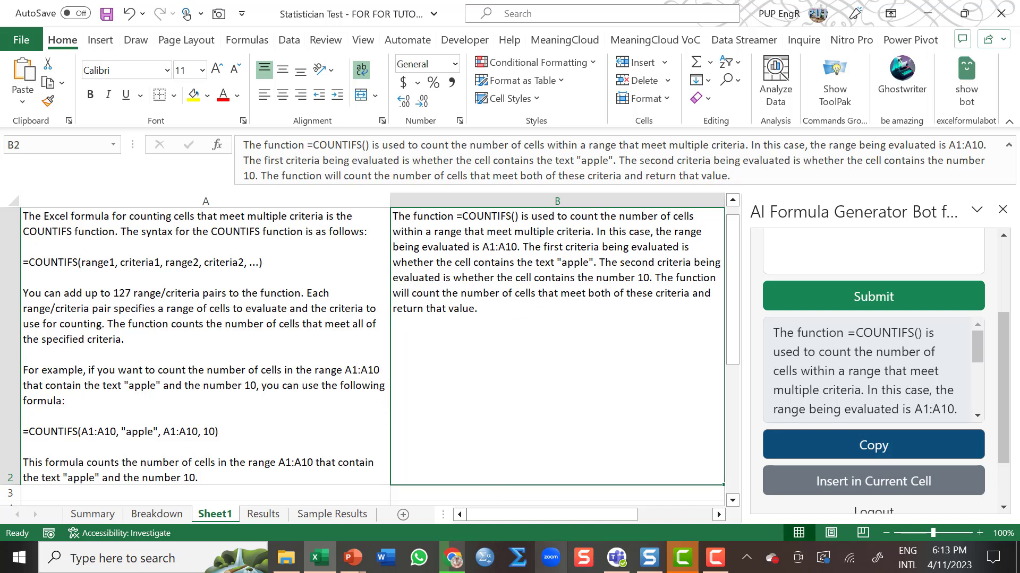
- Go to the Breakdown sheet and close the formula bot pane
left_click(211, 385)
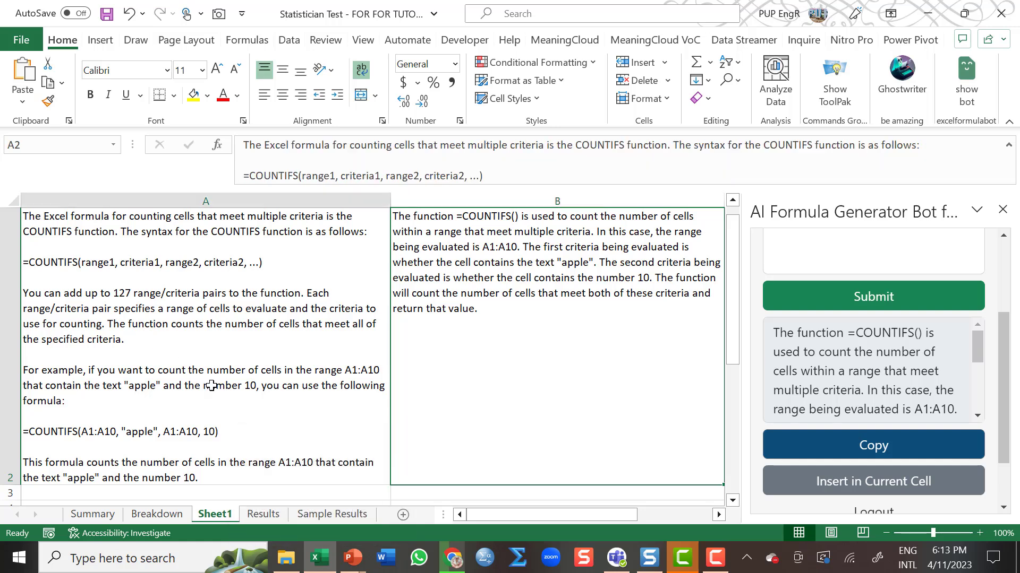
left_click(145, 515)
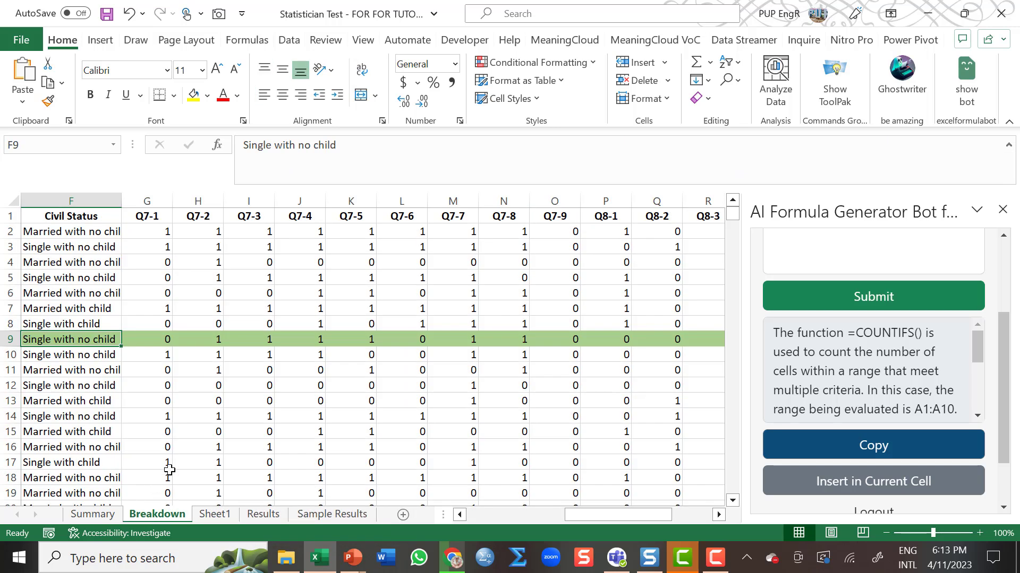
left_click(1002, 210)
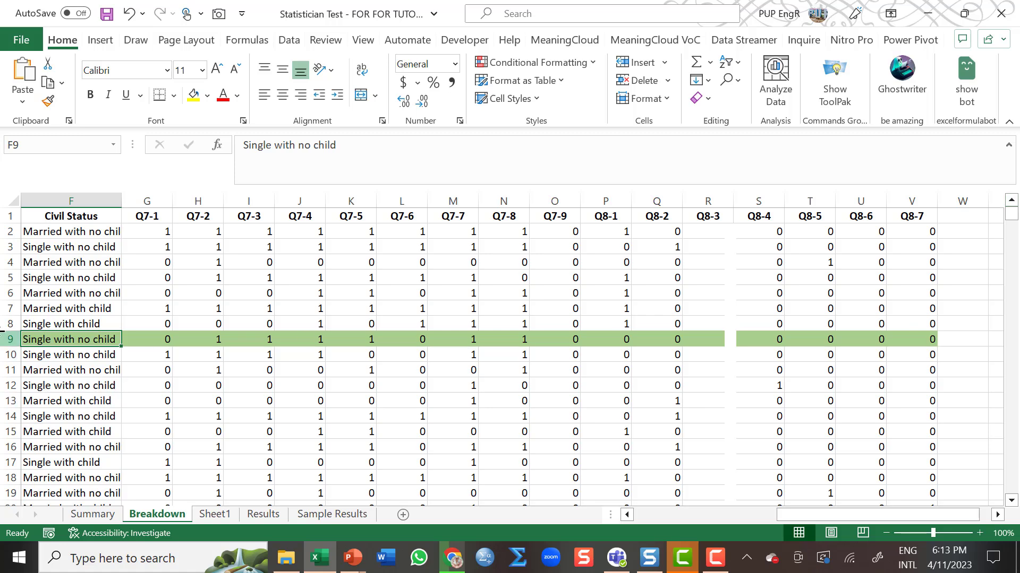
- Examine how the row highlight follows the active cell by selecting different rows of the Civil Status column
left_click(37, 235)
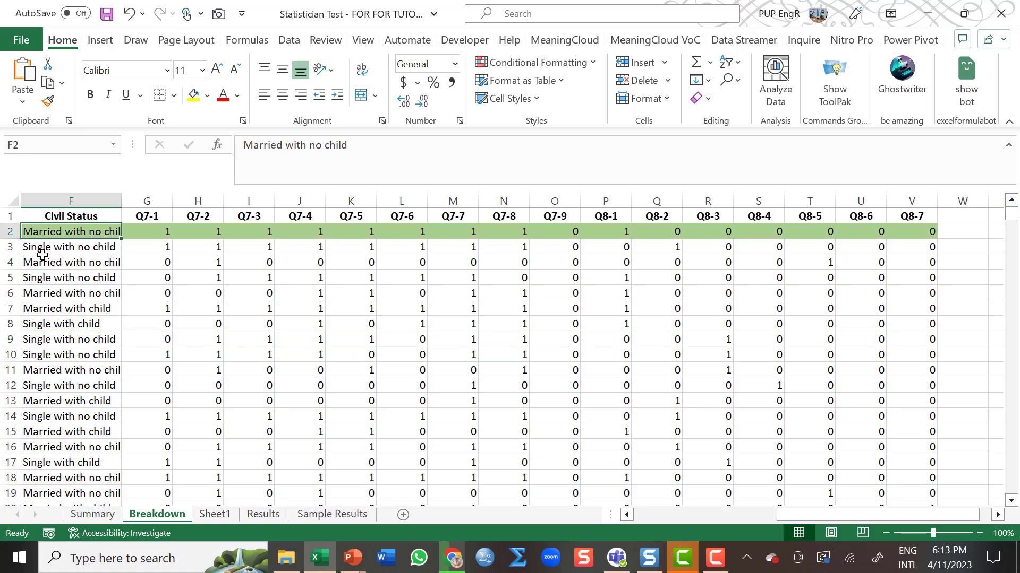
left_click(43, 257)
left_click(36, 385)
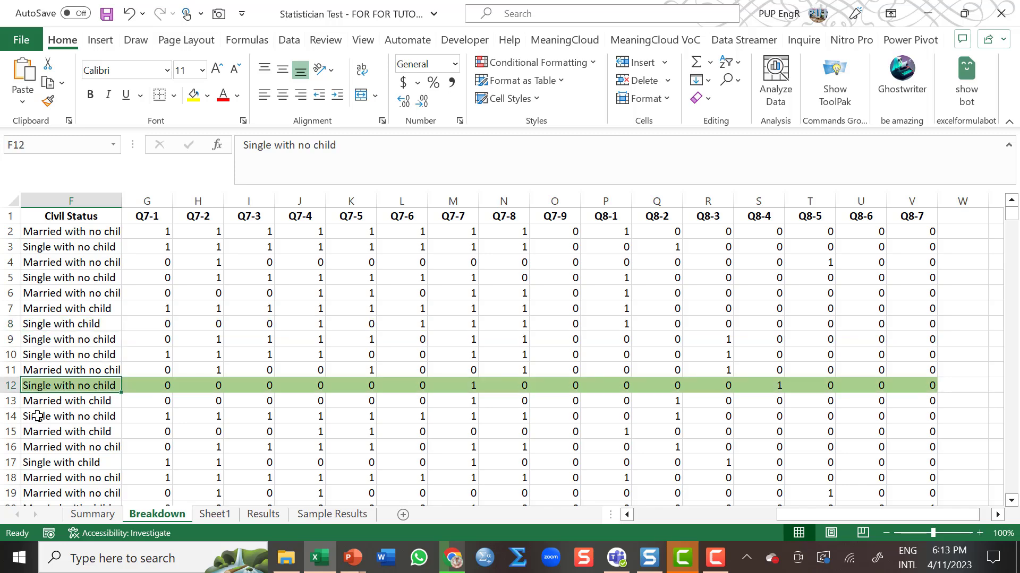
left_click(40, 460)
left_click(68, 334)
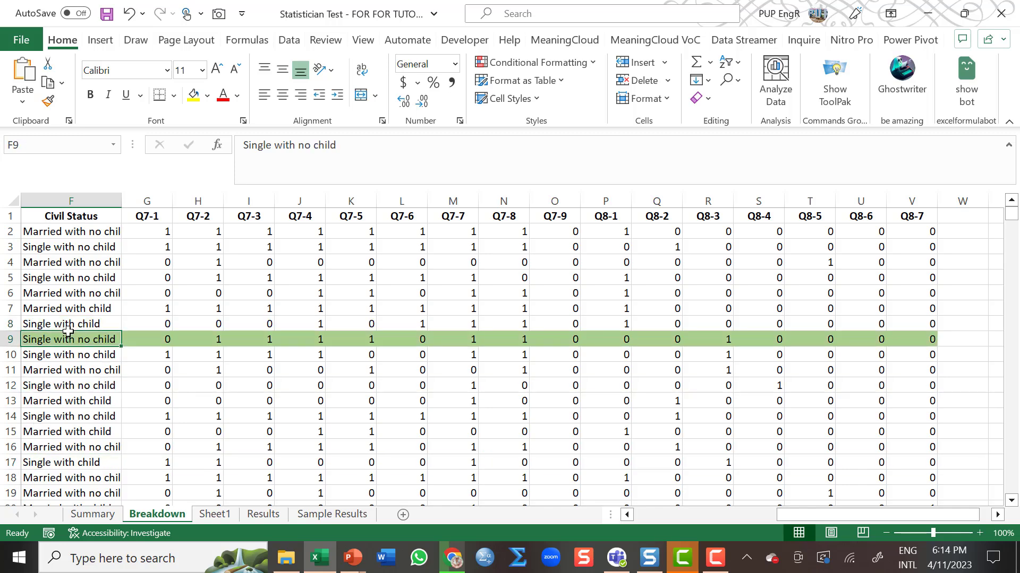
left_click(101, 262)
left_click(99, 387)
left_click(71, 462)
left_click(67, 477)
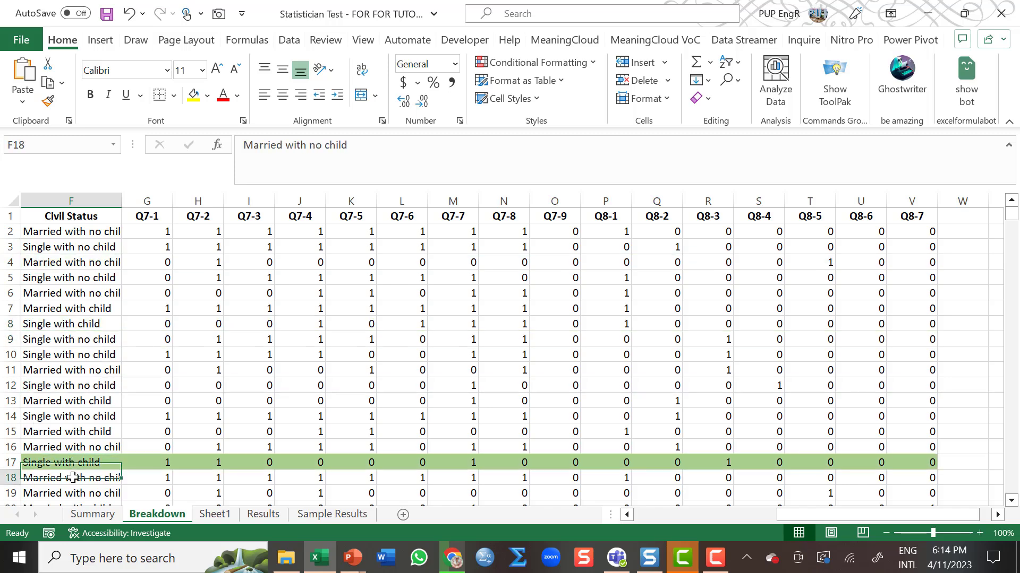
left_click(57, 354)
left_click(79, 278)
left_click(82, 248)
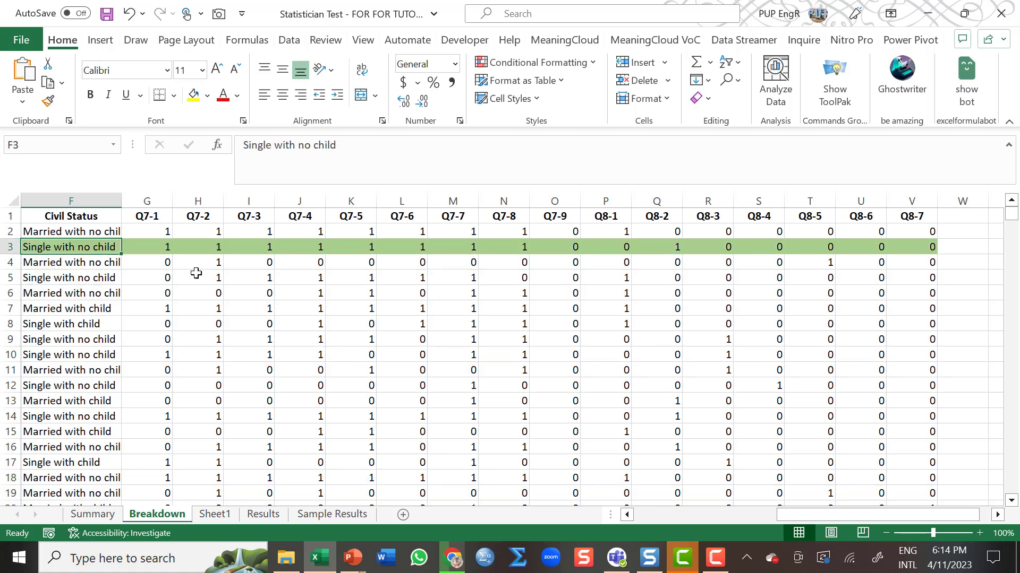
- Examine the active-row highlight across the Q7 and Q8 answer columns by selecting cells in different rows
left_click(196, 274)
left_click(171, 354)
left_click(350, 401)
left_click(709, 371)
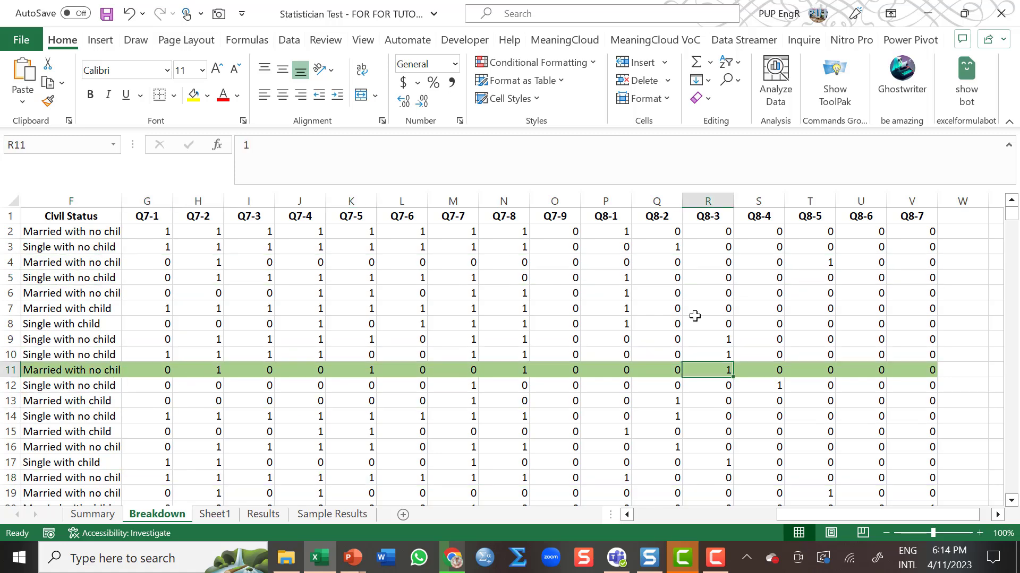
left_click(709, 324)
left_click(709, 262)
left_click(861, 262)
left_click(871, 350)
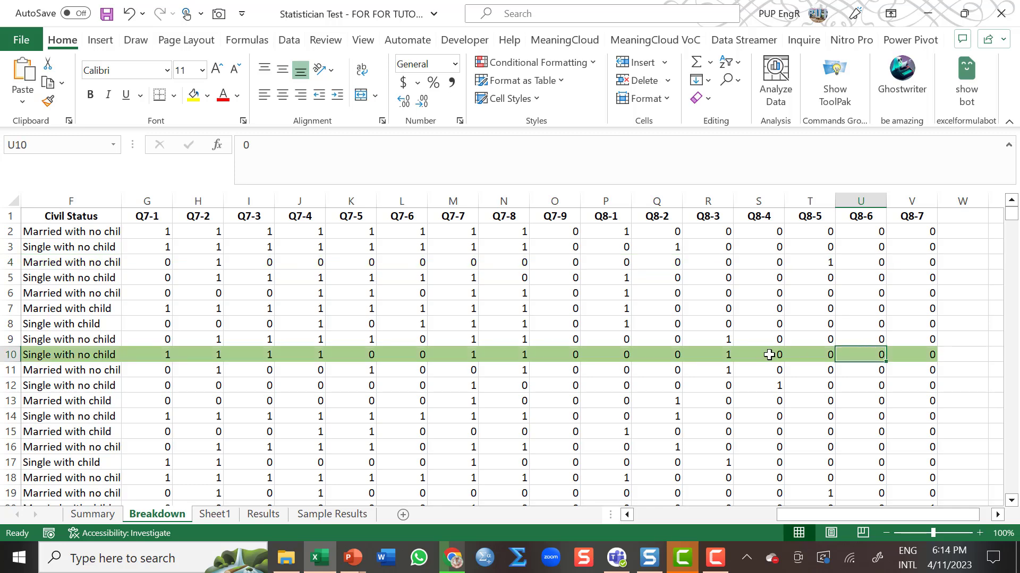
left_click(765, 355)
left_click(659, 431)
left_click(547, 431)
left_click(765, 354)
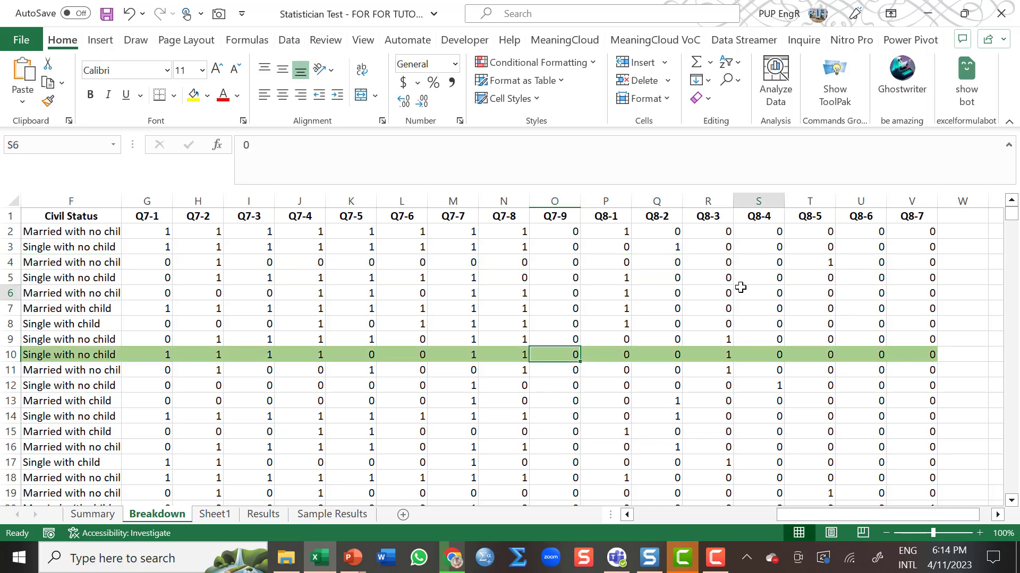
left_click(775, 293)
left_click(839, 384)
left_click(502, 447)
left_click(453, 319)
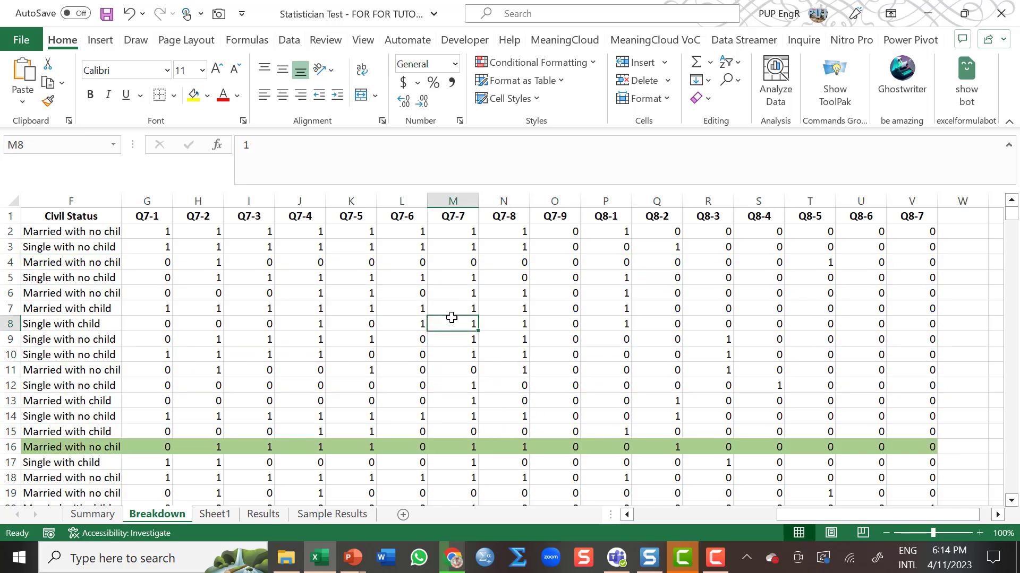
left_click(280, 319)
left_click(263, 413)
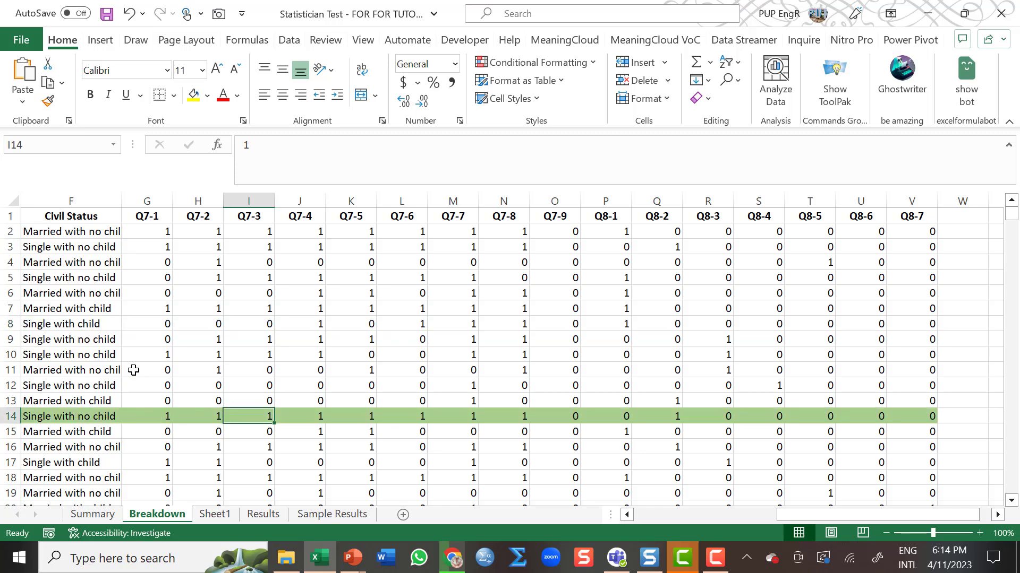
left_click(130, 349)
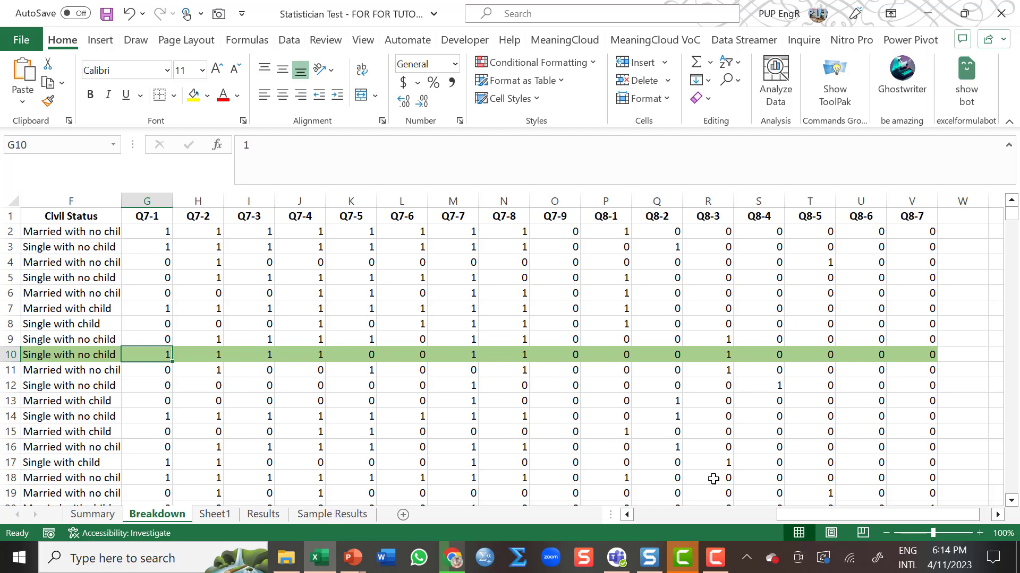
mouse_move(812, 514)
left_mouse_down()
mouse_move(558, 524)
mouse_move(687, 525)
mouse_move(824, 506)
left_mouse_up()
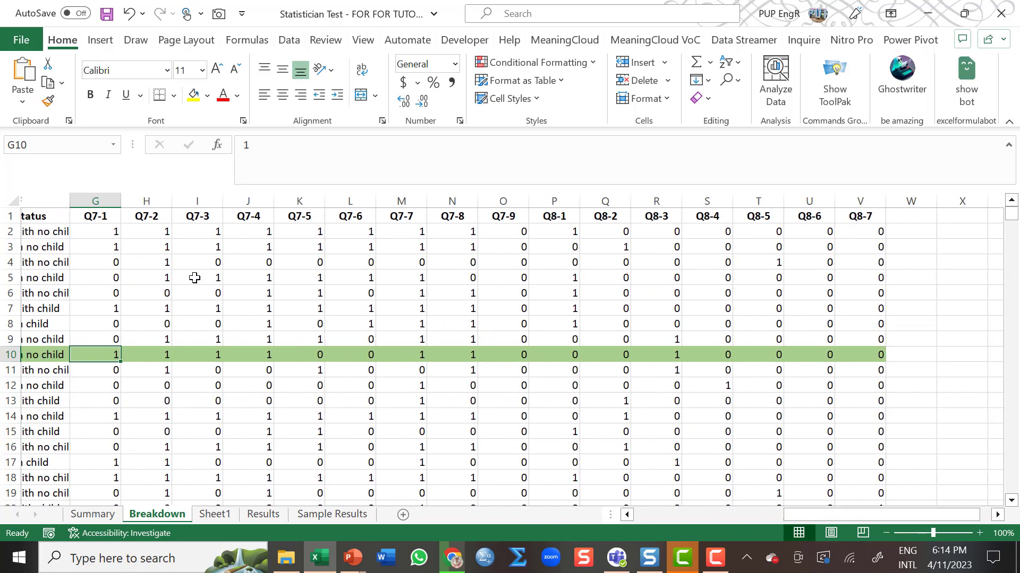
left_click_drag(212, 263, 533, 383)
left_click(533, 382)
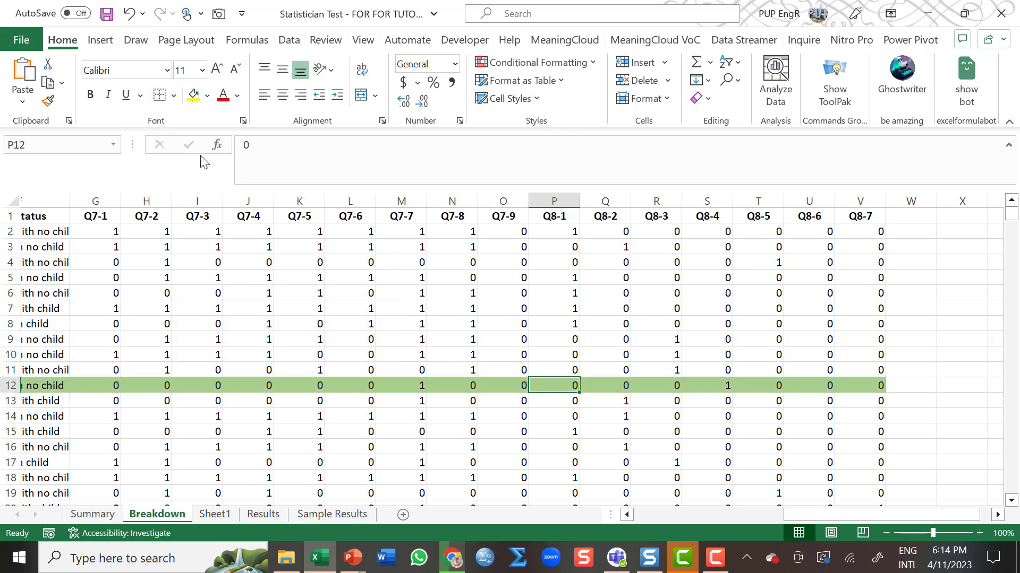
- Look at the formula-based rule type for a new conditional formatting rule, and leave without creating a rule
left_click(584, 62)
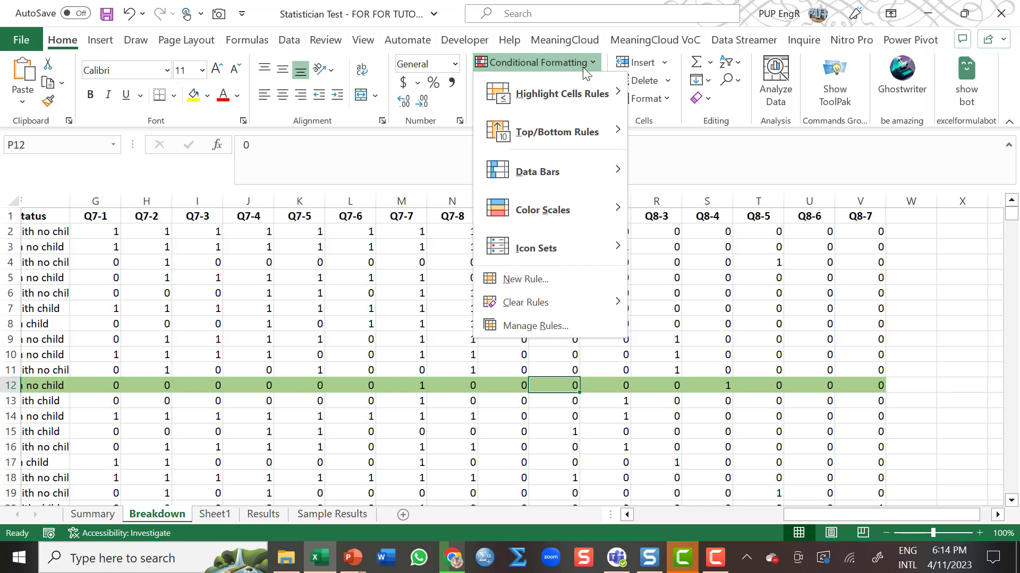
left_click(530, 284)
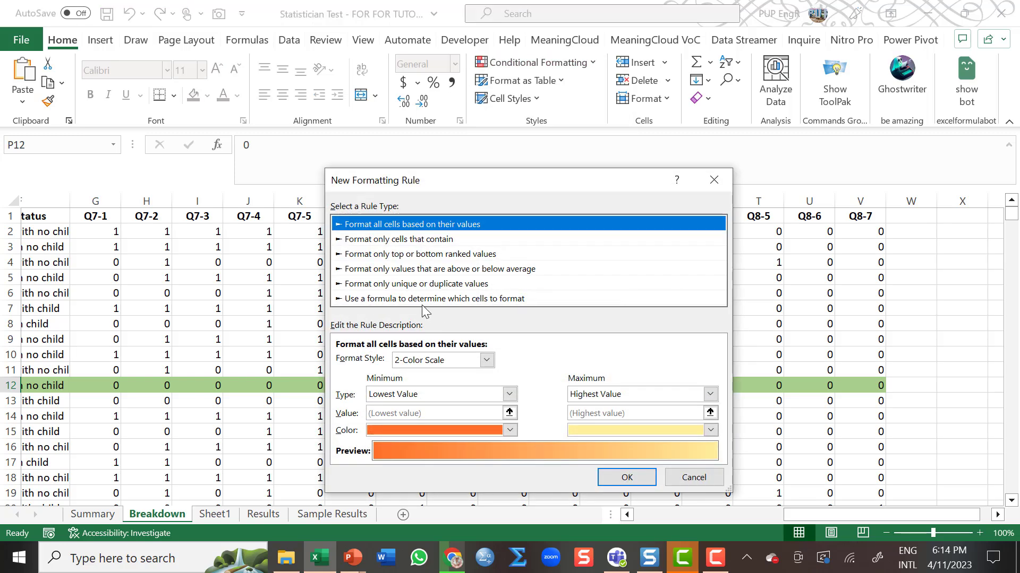
left_click(383, 298)
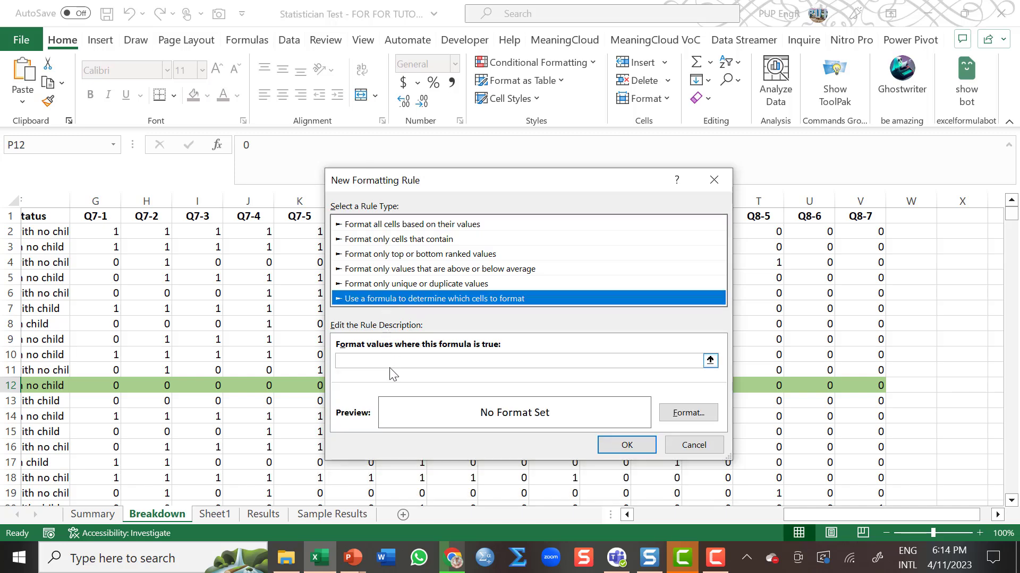
left_click(379, 360)
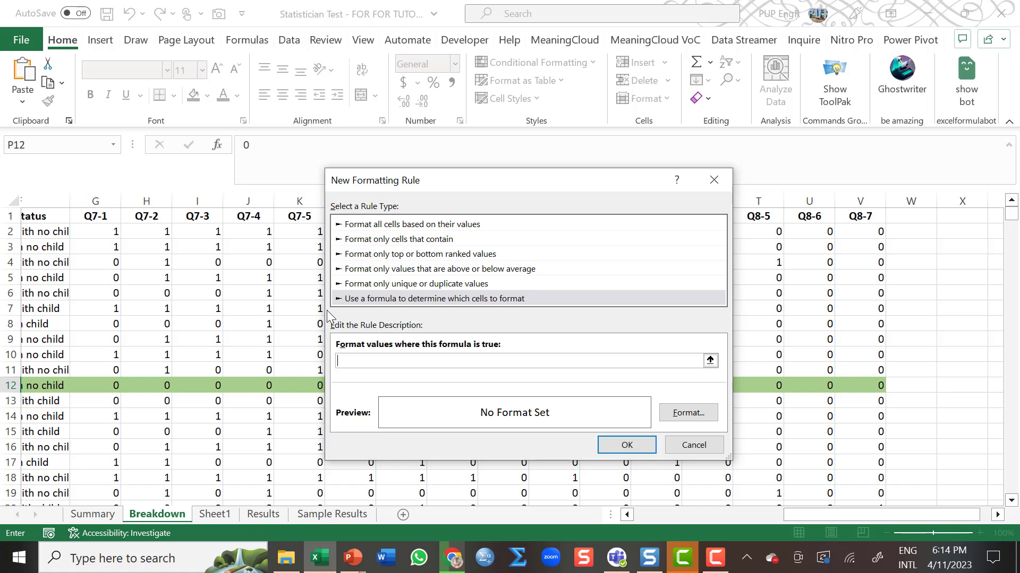
left_click(686, 443)
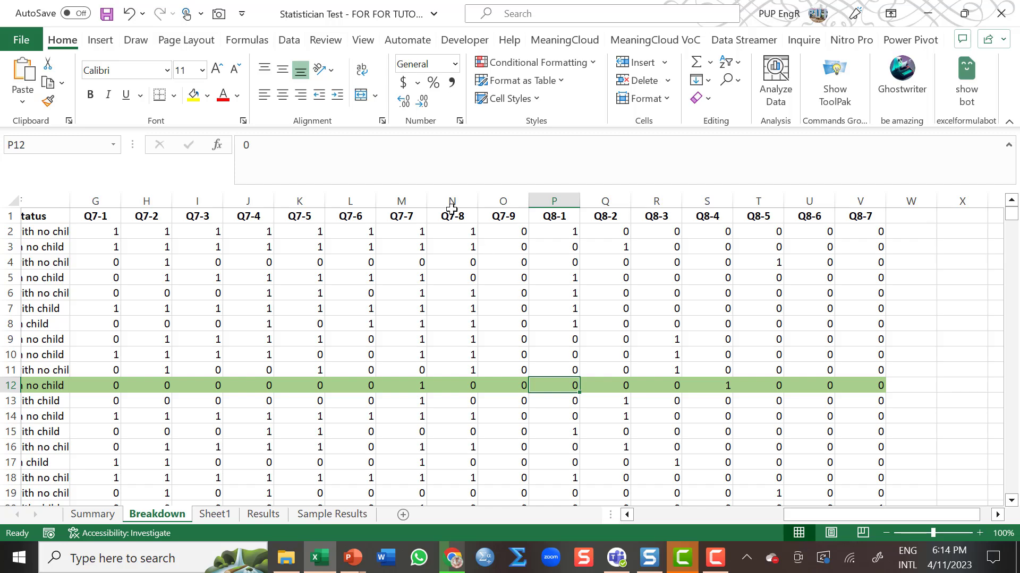
key("super+Tab")
left_click(638, 136)
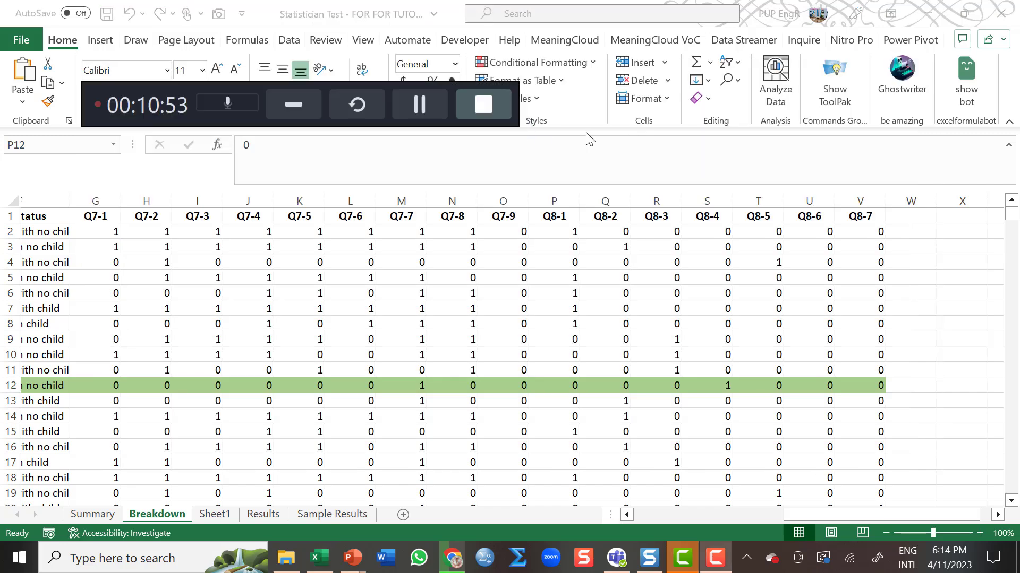